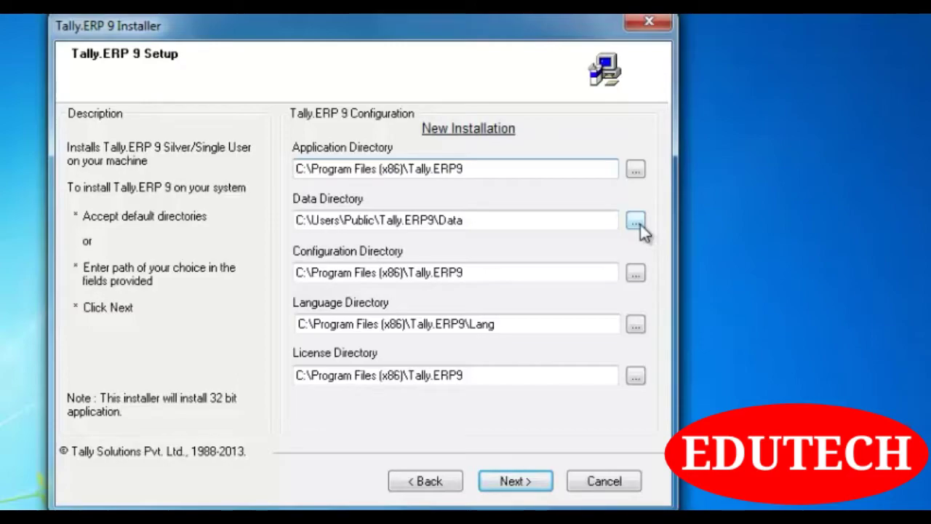
Install Tally.ERP 9 in the default directories, accepting the license directory path and keeping India/SAARC as country and English as startup language
click(522, 492)
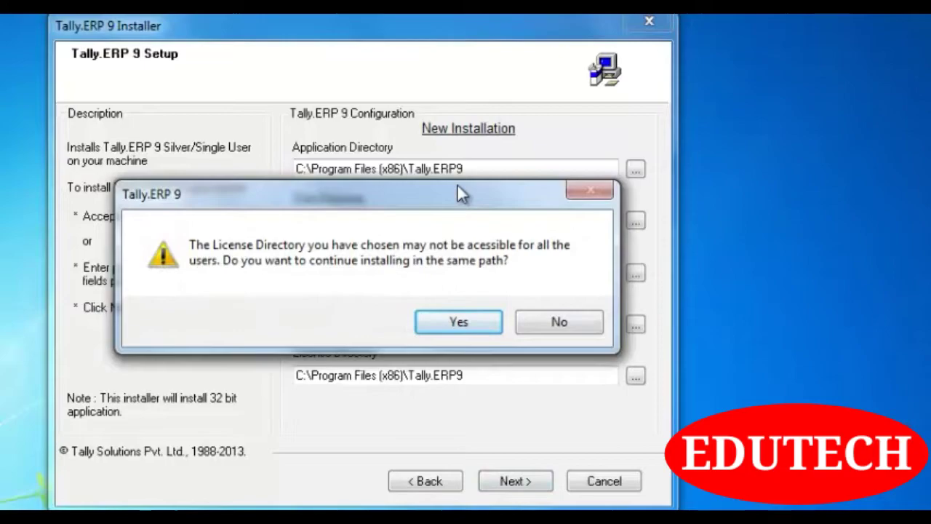
click(461, 326)
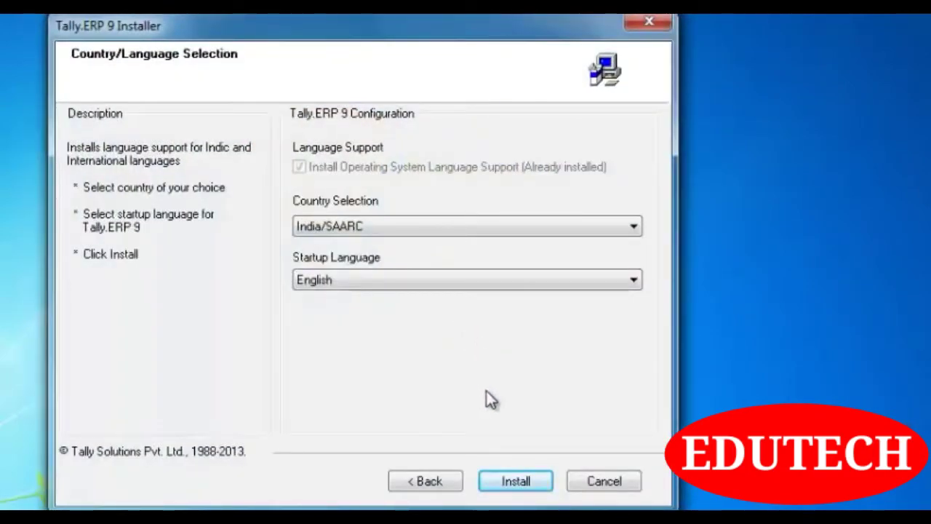
click(509, 483)
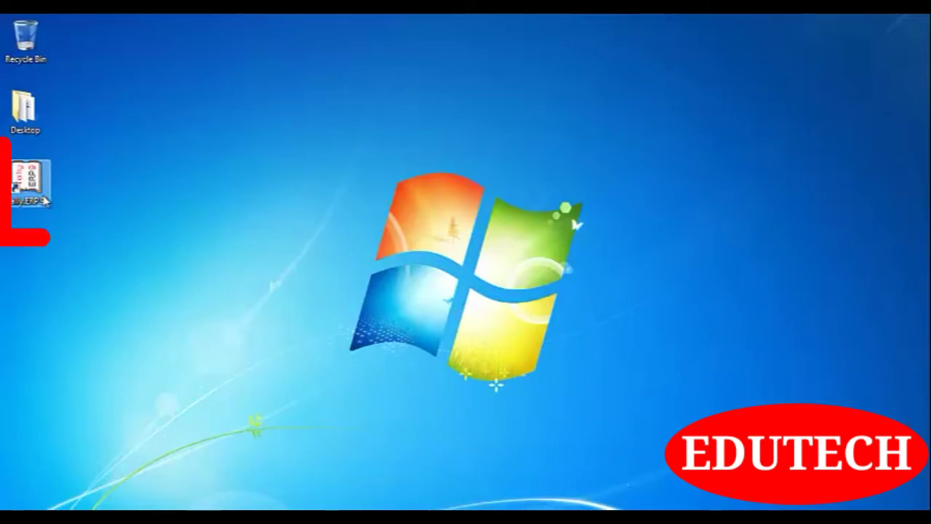
Launch Tally.ERP 9 from the desktop and maximize its window
double_click(43, 198)
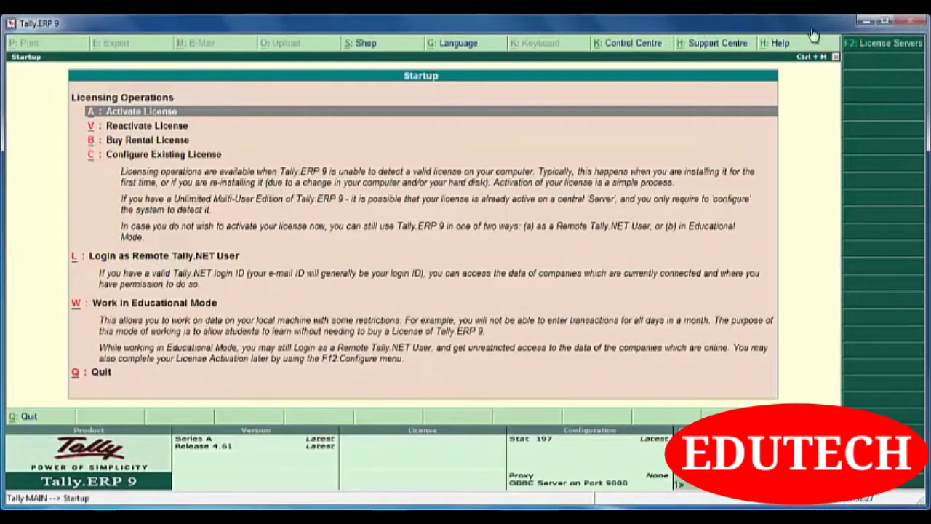
click(885, 22)
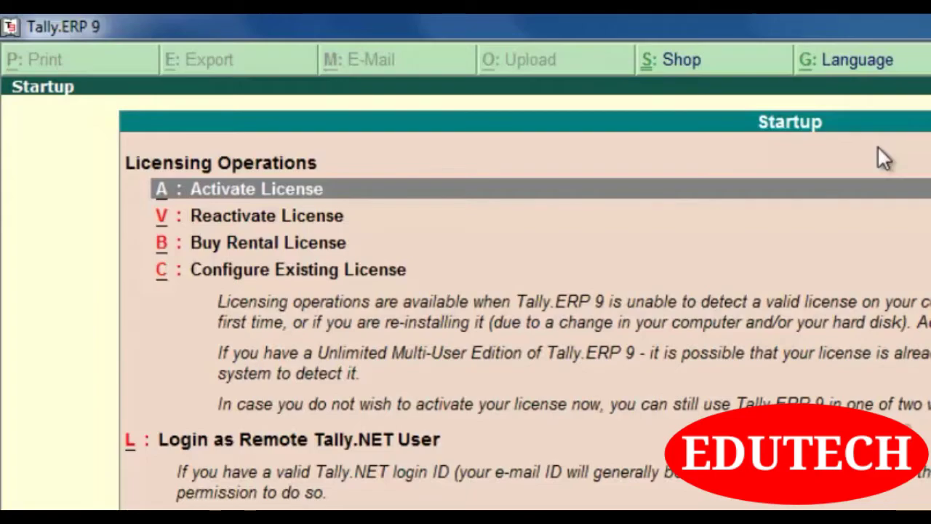
Examine the startup licensing options and the fields of the Activate License form, and return to the startup screen
key(Down)
key(Down)
key(Down)
key(Down)
key(Down)
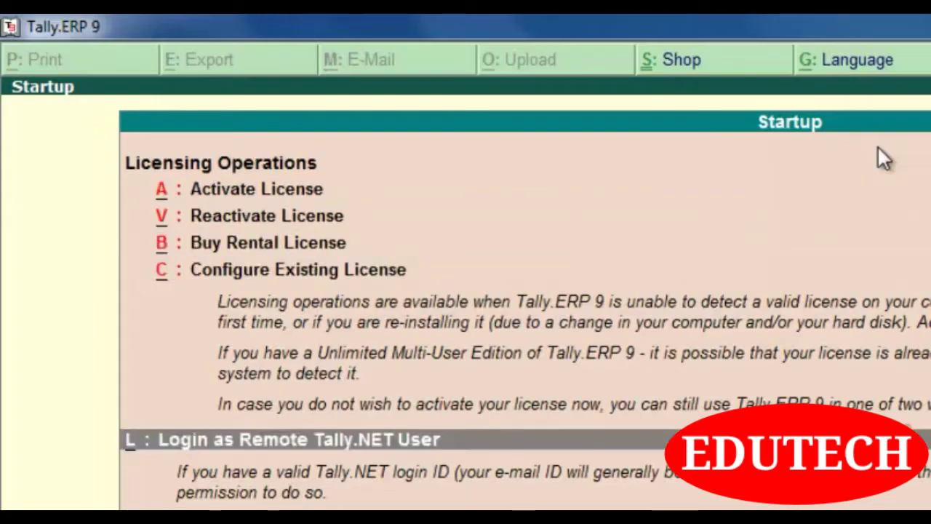
key(Up)
key(Up)
key(Up)
key(Up)
key(Up)
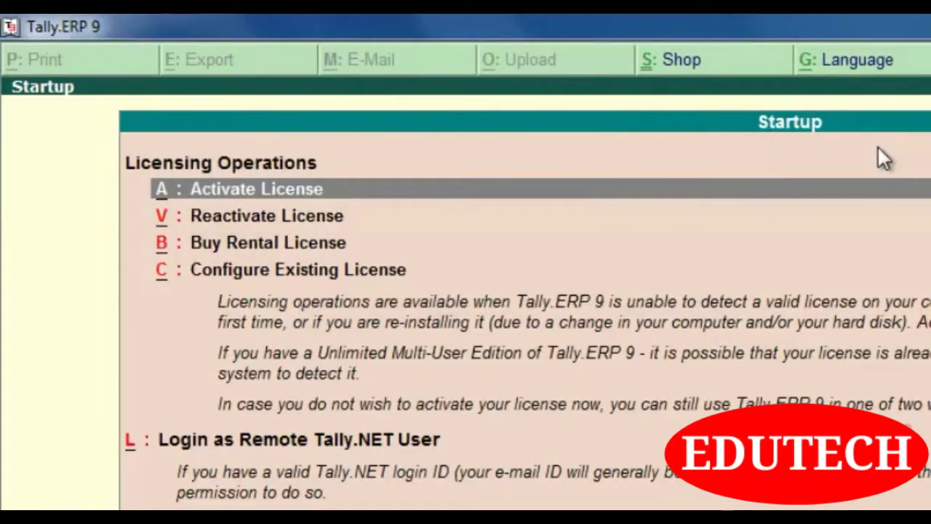
key(Return)
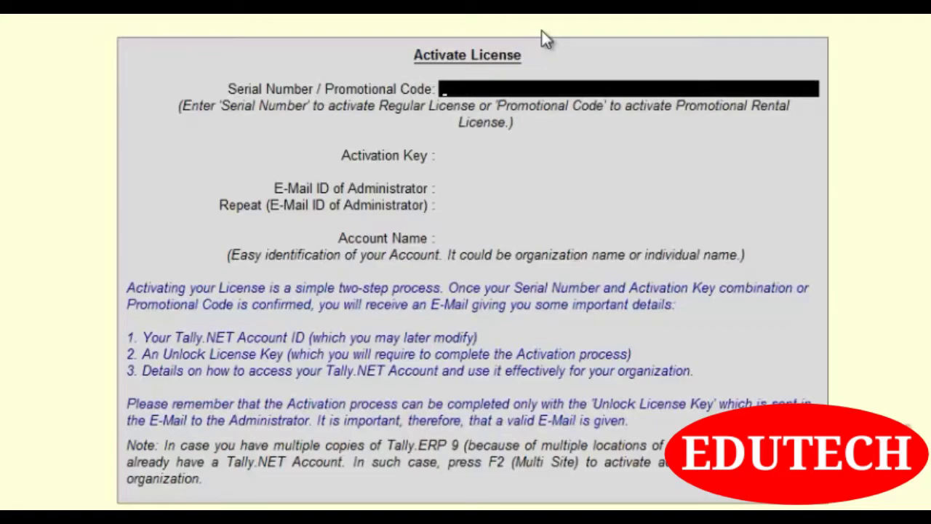
key(Escape)
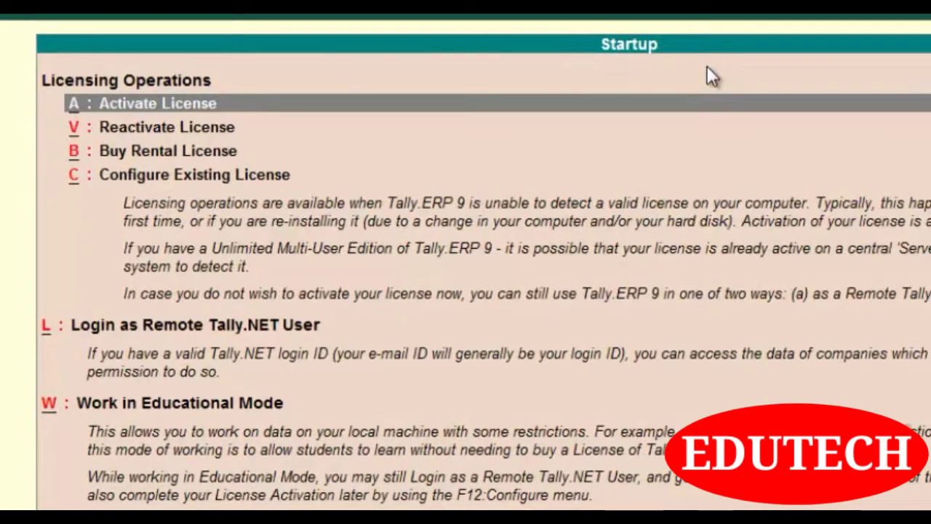
Start working in Educational Mode using the Gold Edition Mode (Unlimited Multi-User)
key(Down)
key(Down)
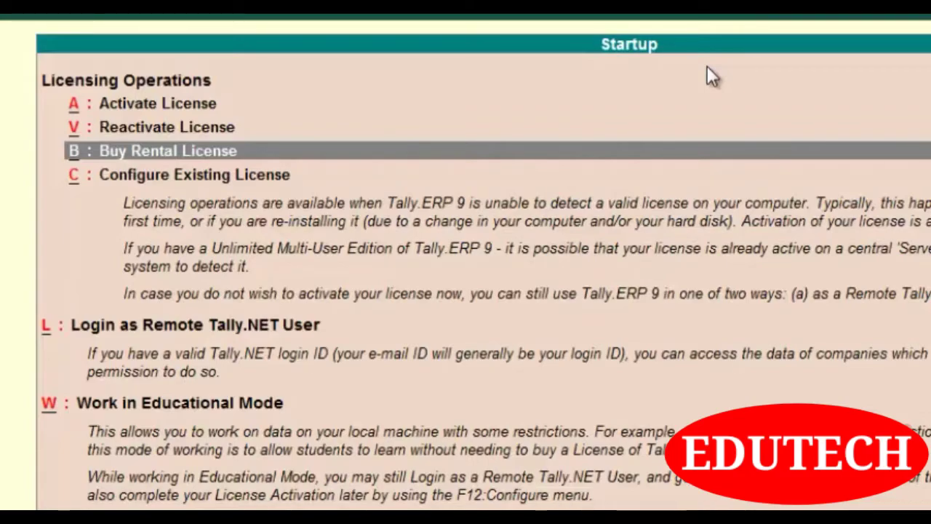
key(Down)
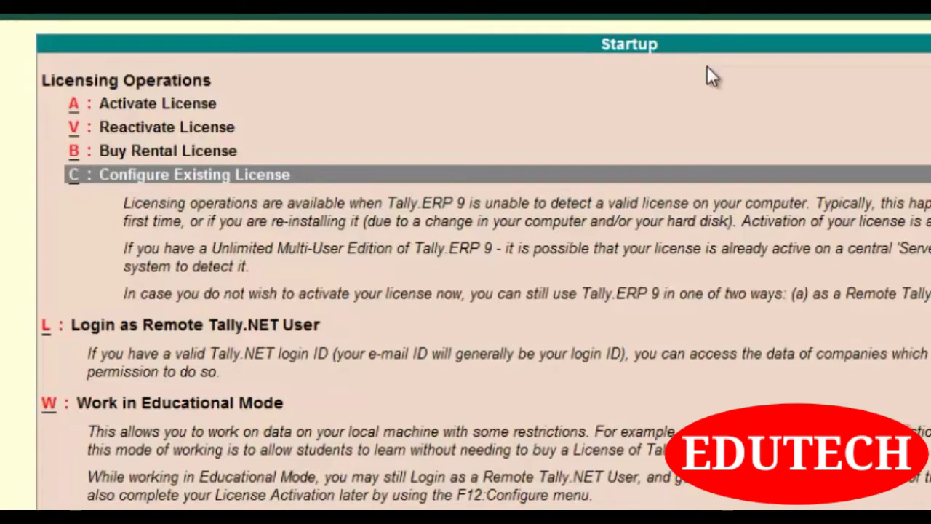
key(Down)
key(Down)
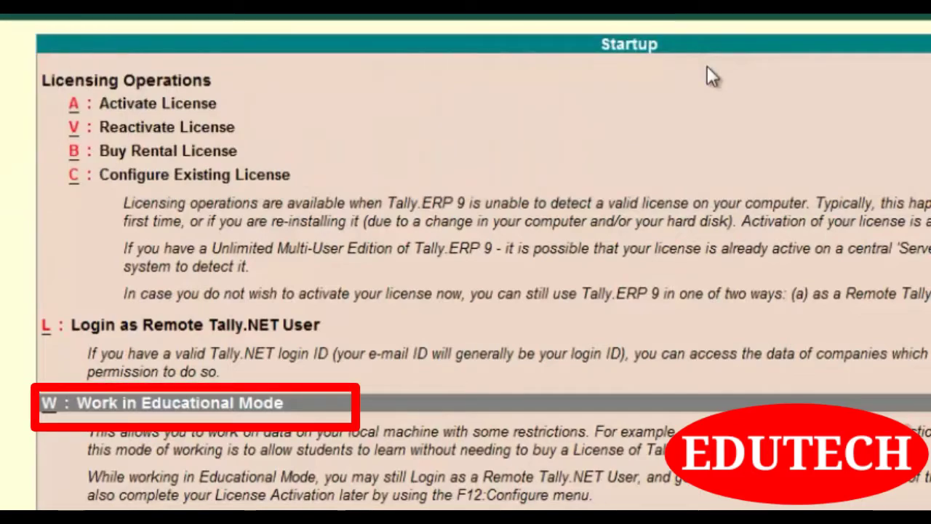
key(w)
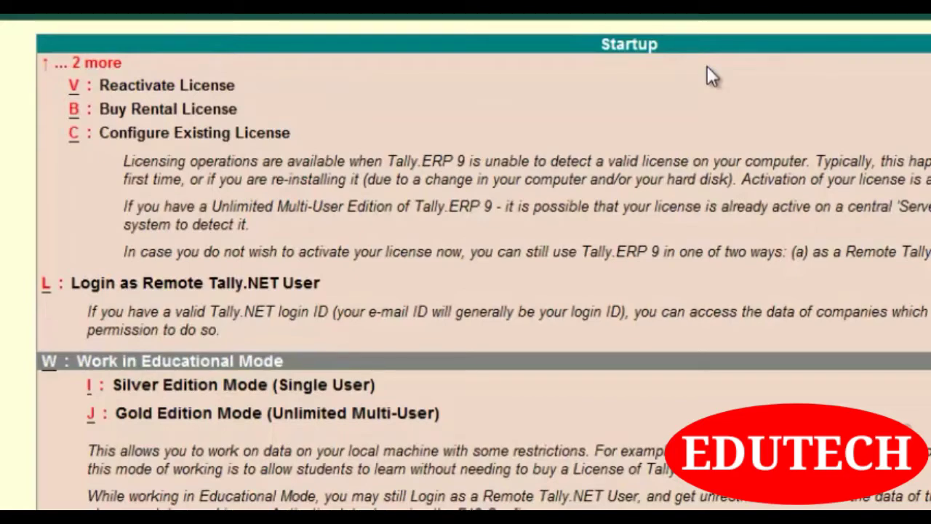
key(Down)
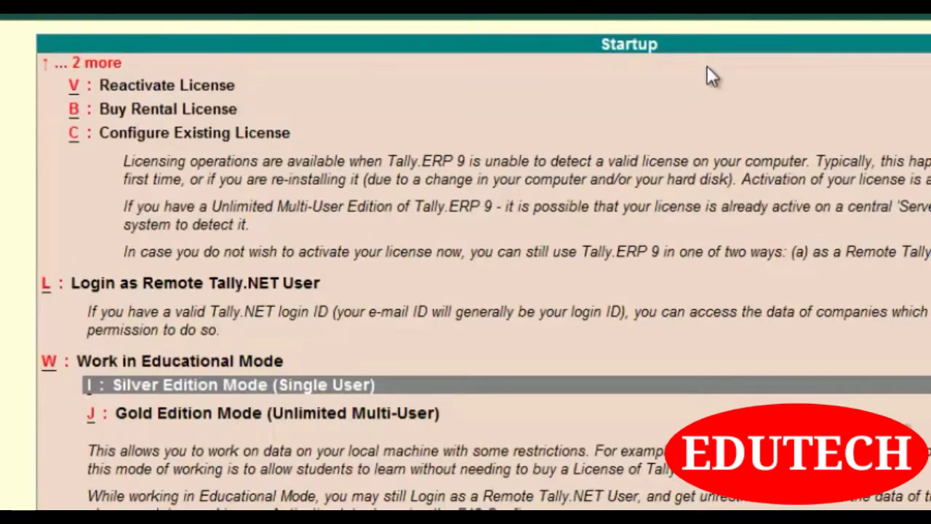
key(Down)
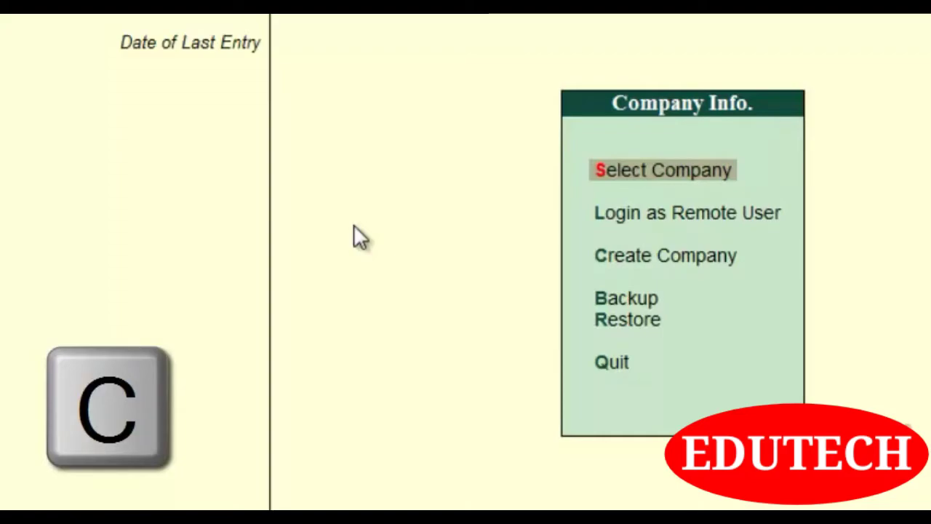
Begin creating a company named Demo Company, and accept the same text as its mailing name
key(Down)
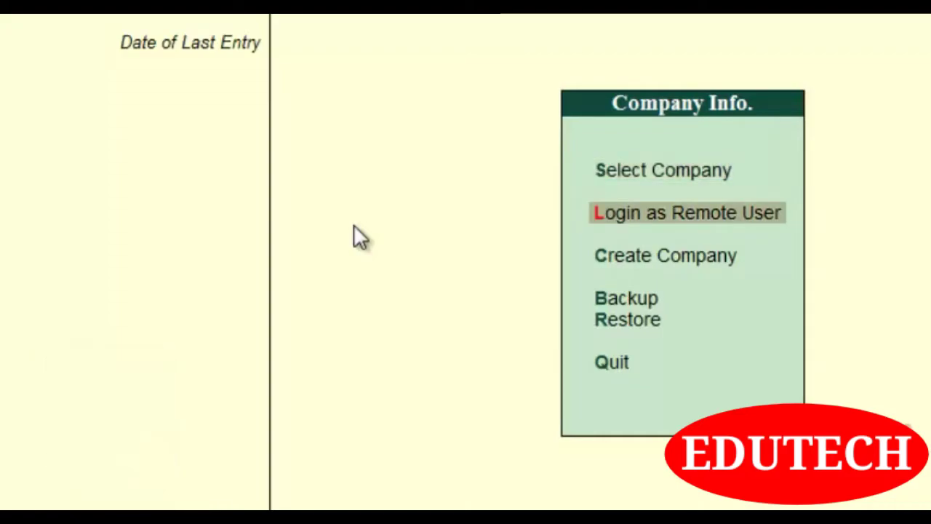
key(Down)
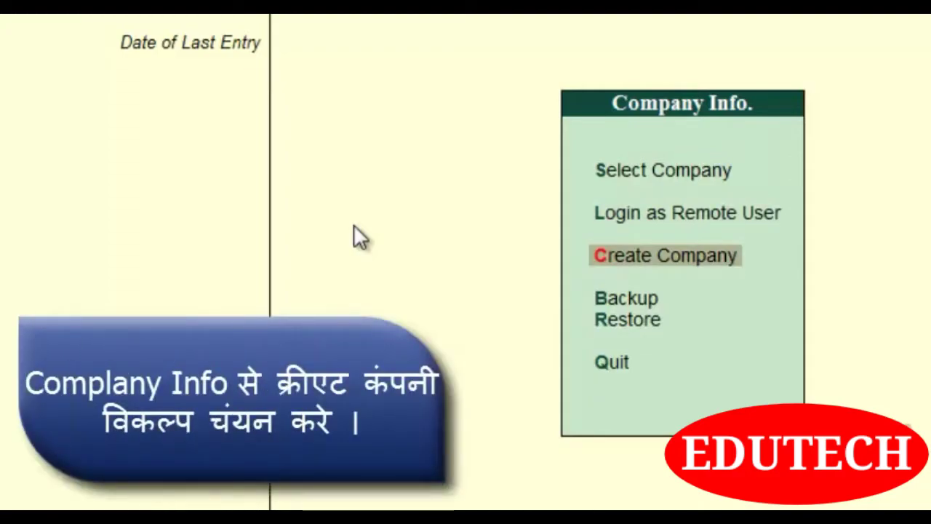
key(Return)
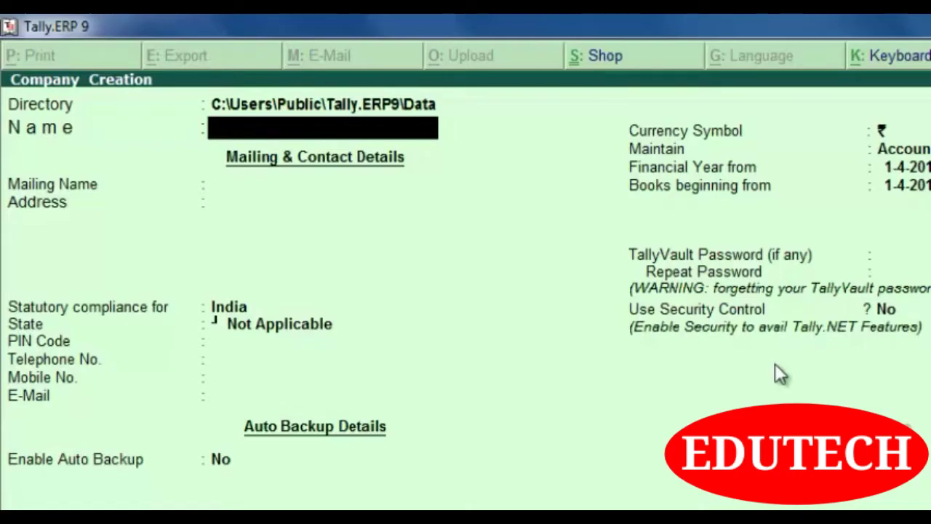
text(Demo)
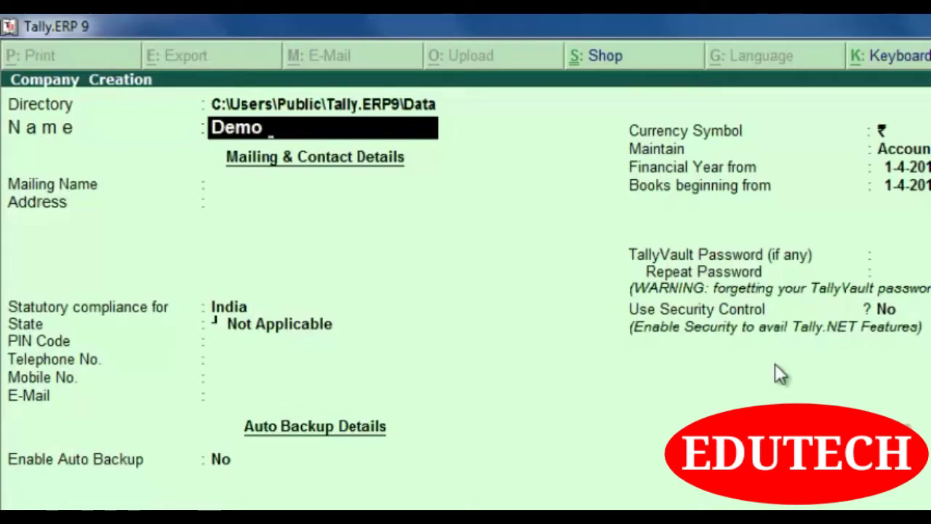
text( Compn)
key(BackSpace)
text(any)
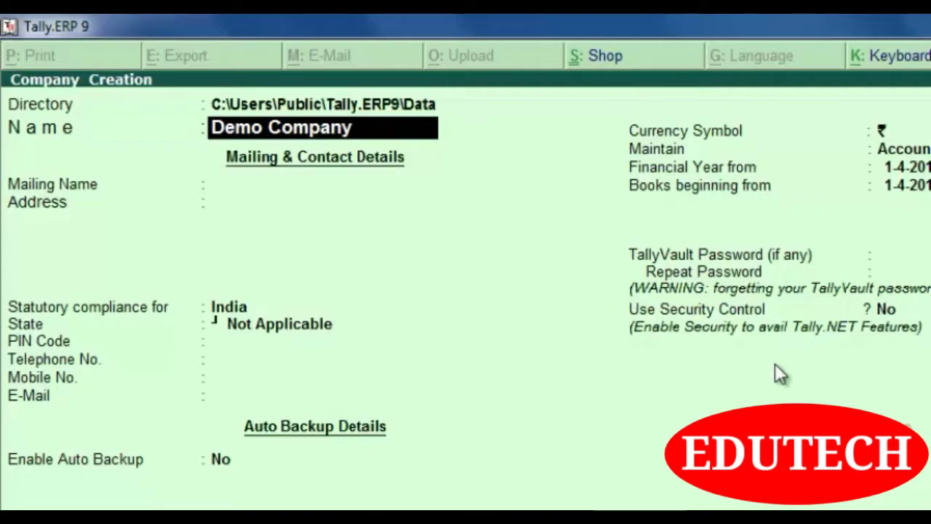
key(Return)
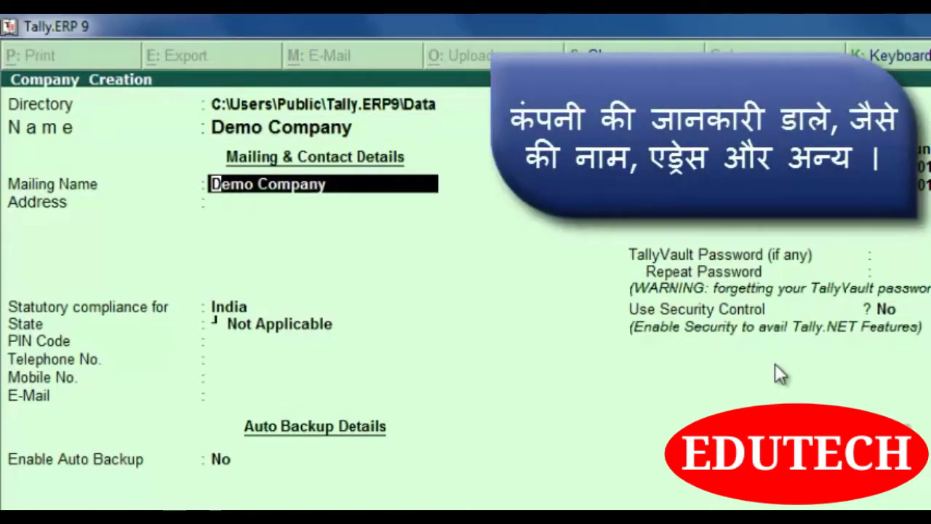
key(Return)
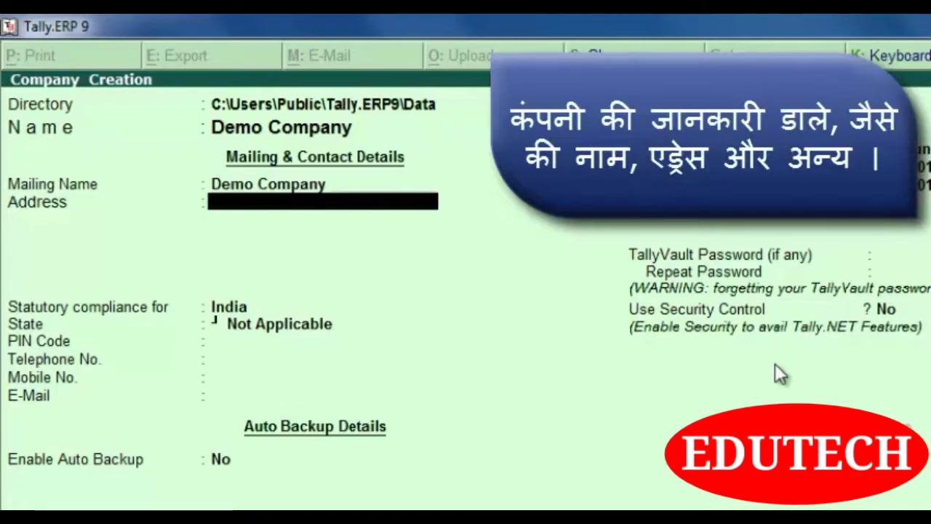
Fill in the company's postal address on two lines, with the postal code on the second line
text(Demo)
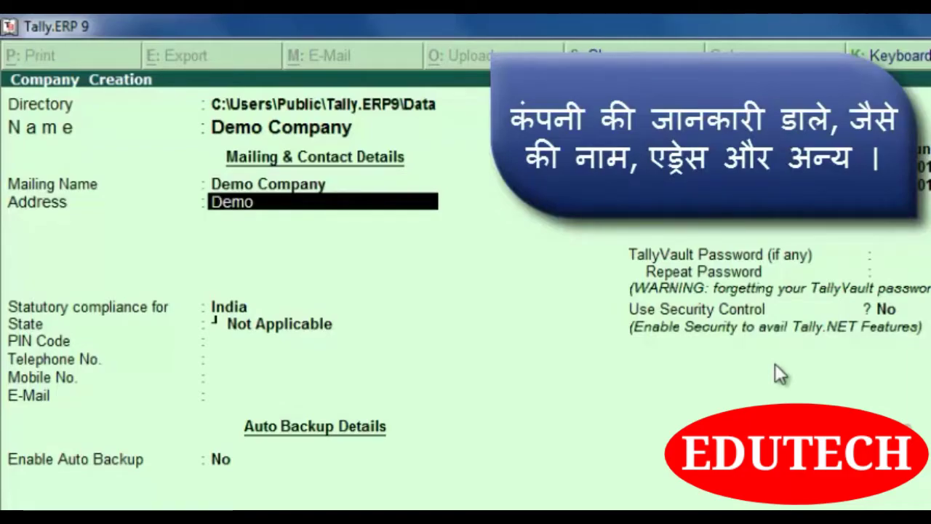
text( Address)
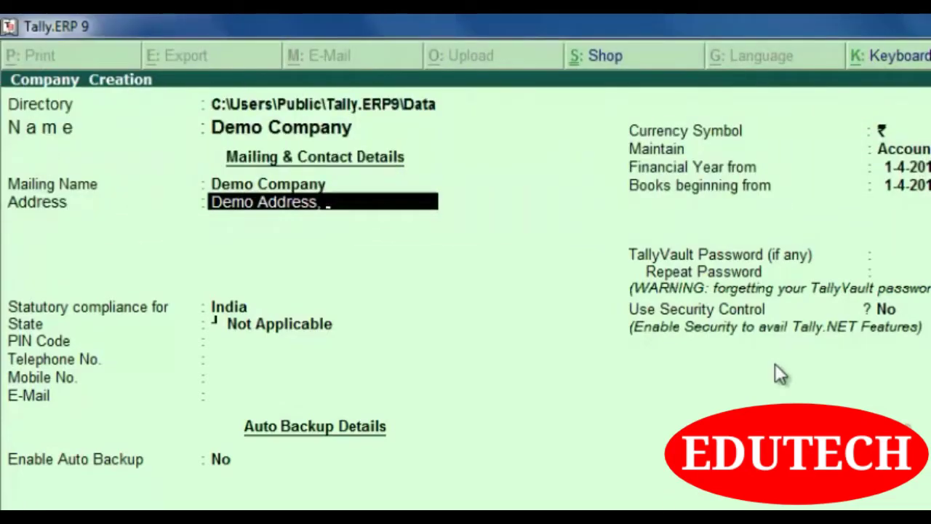
text(, India)
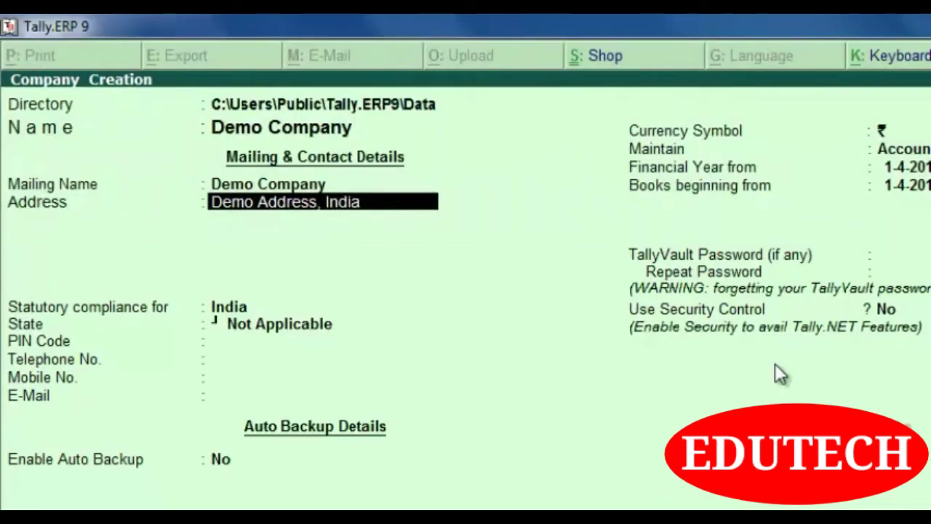
key(Return)
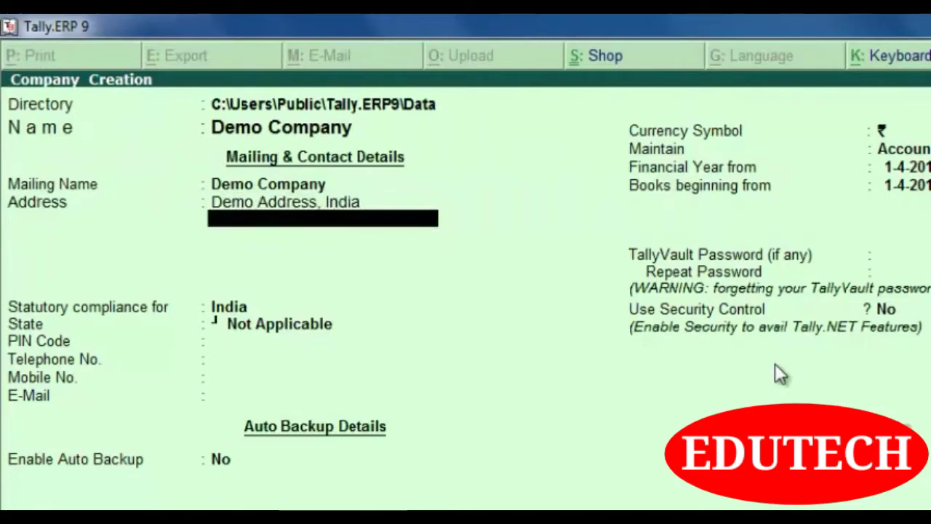
text(300001)
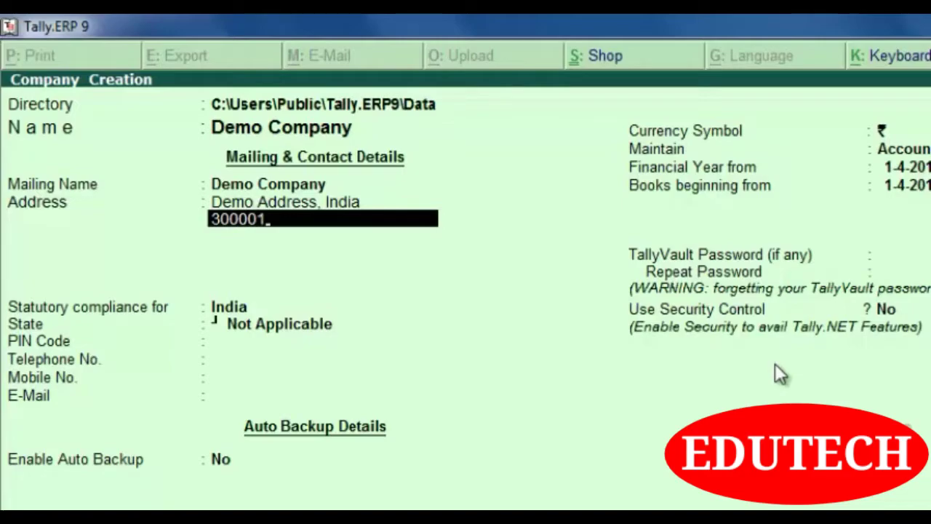
key(Return)
key(Return)
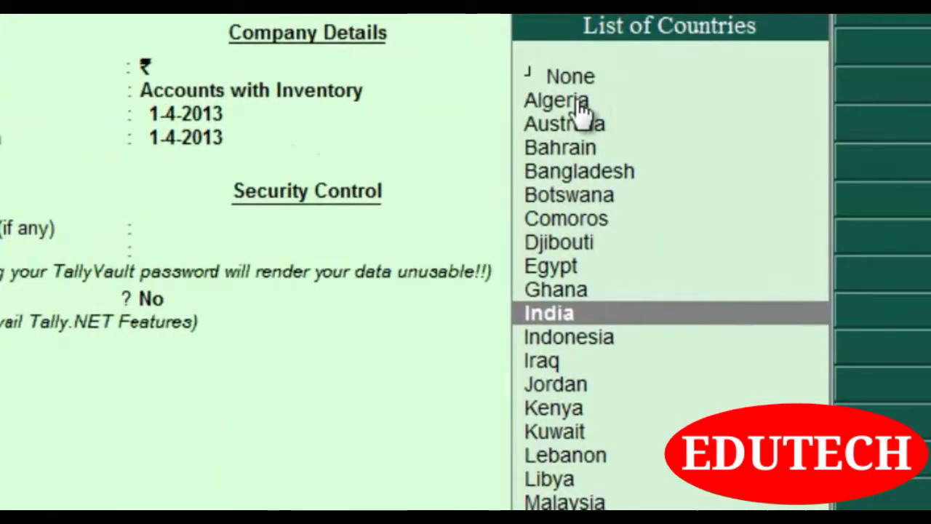
Set statutory compliance to India and the state to Gujarat, and accept the prefilled postal code
key(Return)
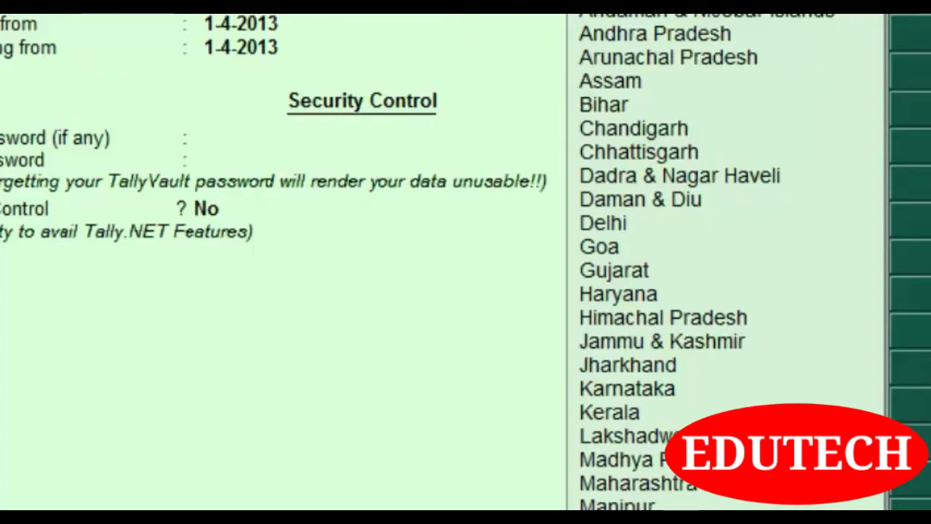
click(632, 273)
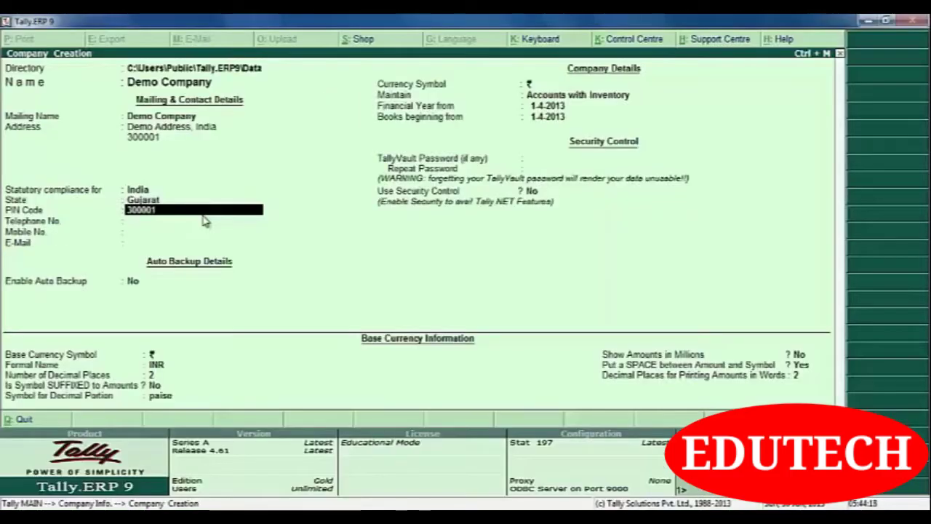
key(Return)
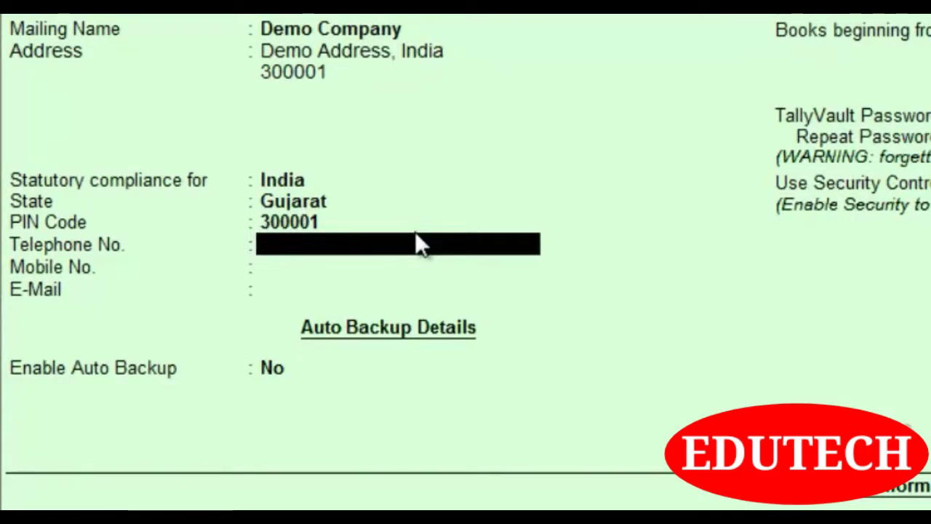
Enter the company's telephone number and leave the mobile number and e-mail blank
text(0)
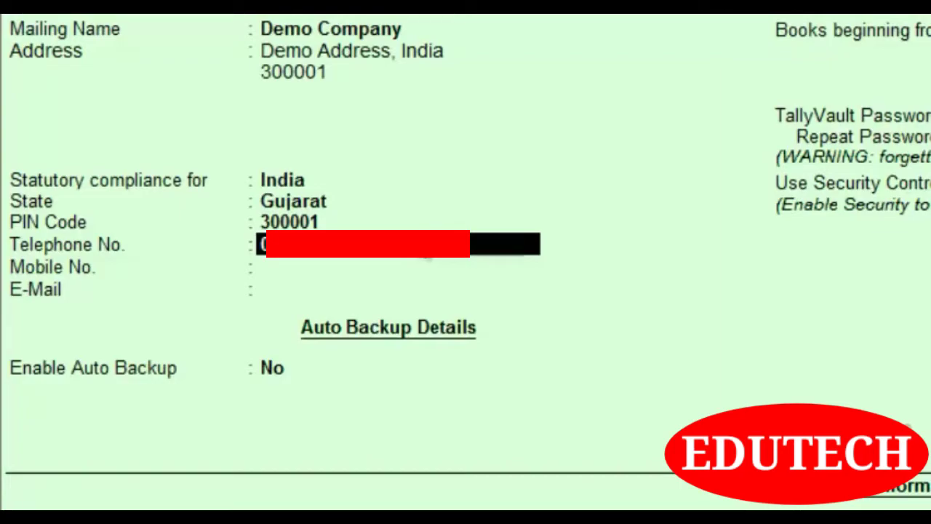
key(Return)
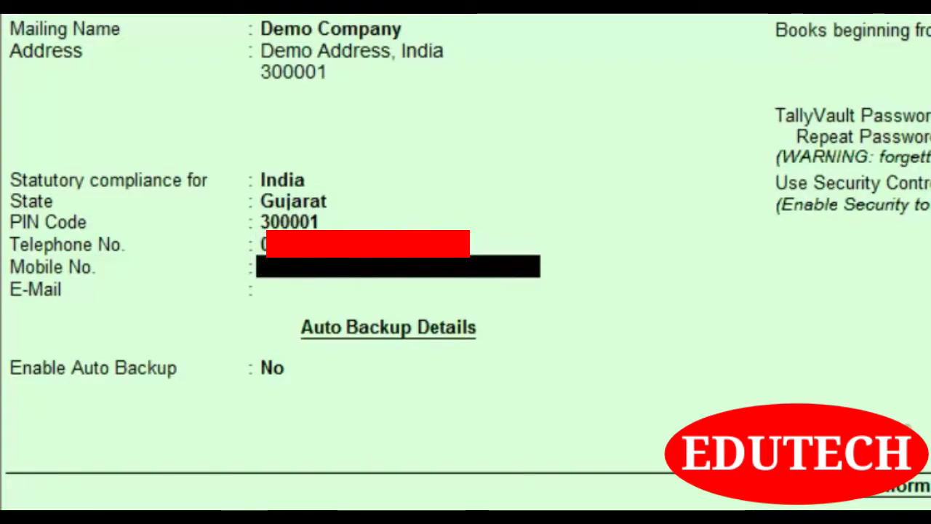
key(Return)
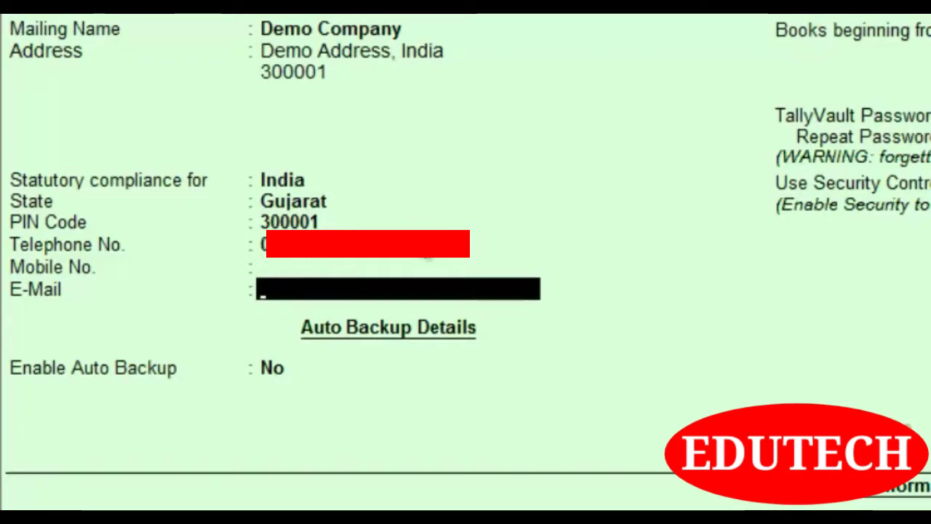
key(Return)
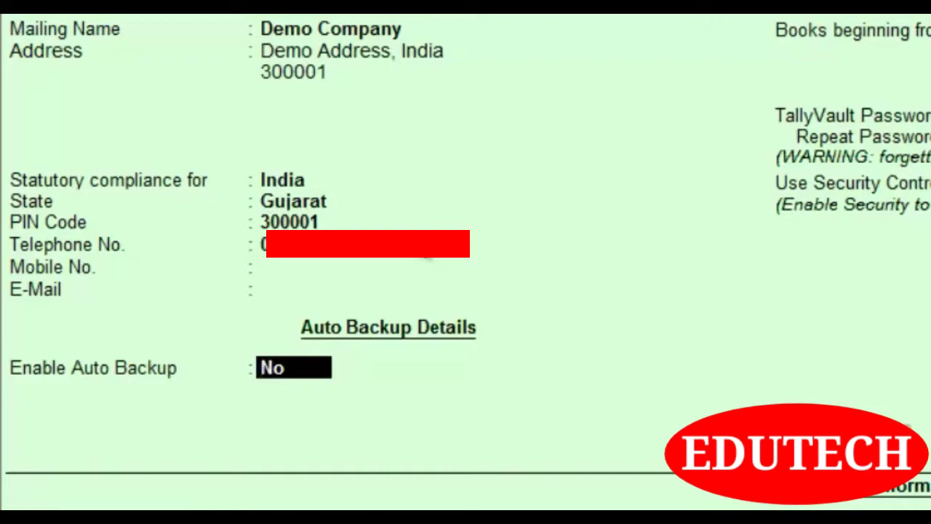
Enable auto backup for the company and accept ₹ as the currency symbol
text(es)
key(Return)
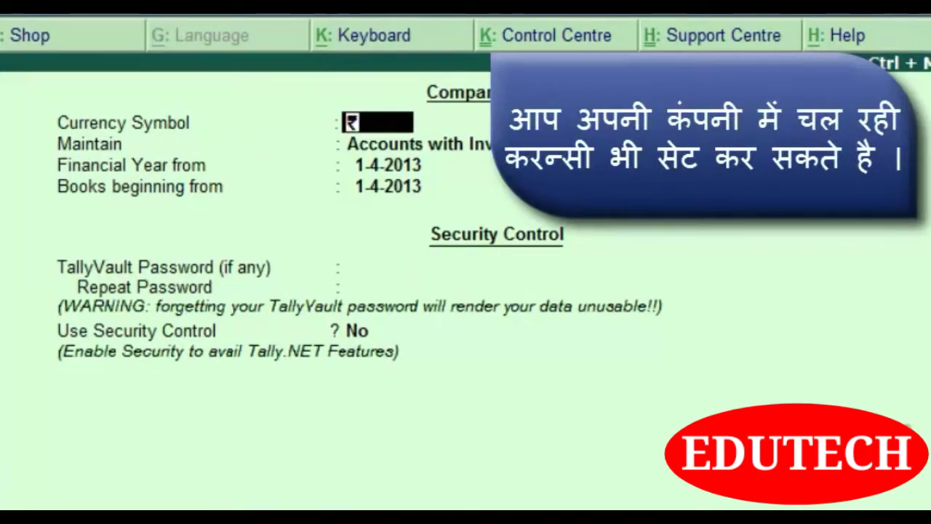
key(Return)
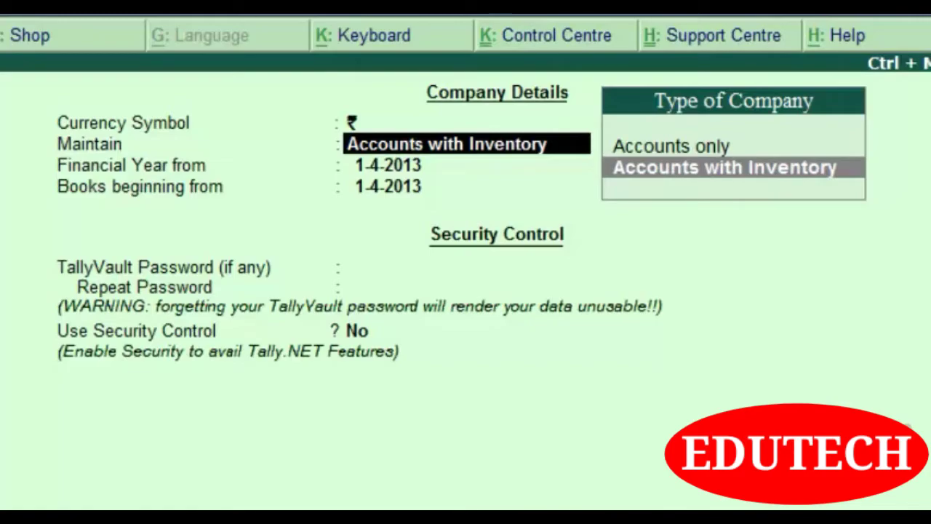
Choose Accounts with Inventory as the type of company to maintain
key(Up)
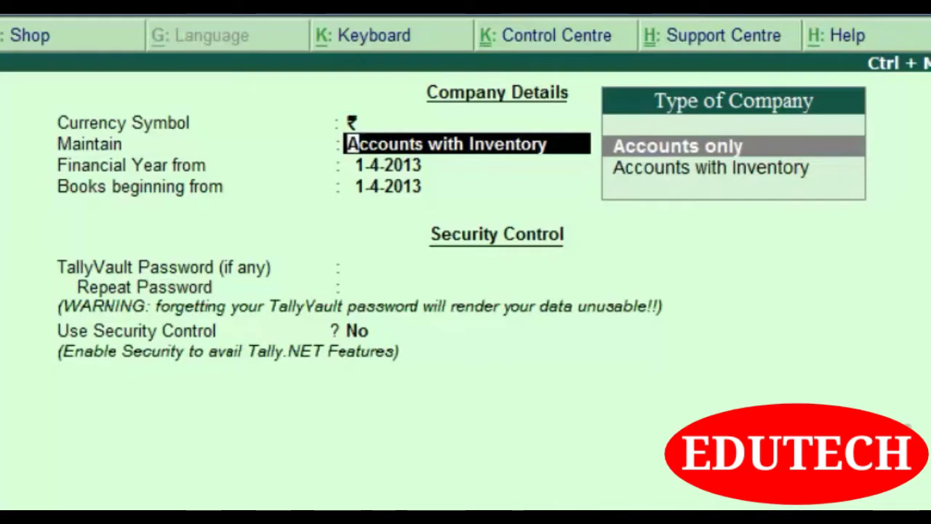
key(Down)
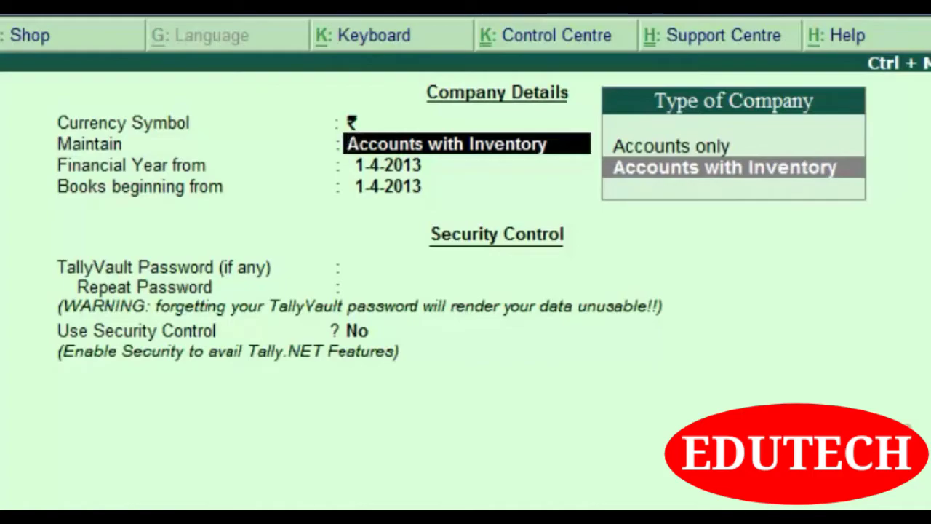
key(Return)
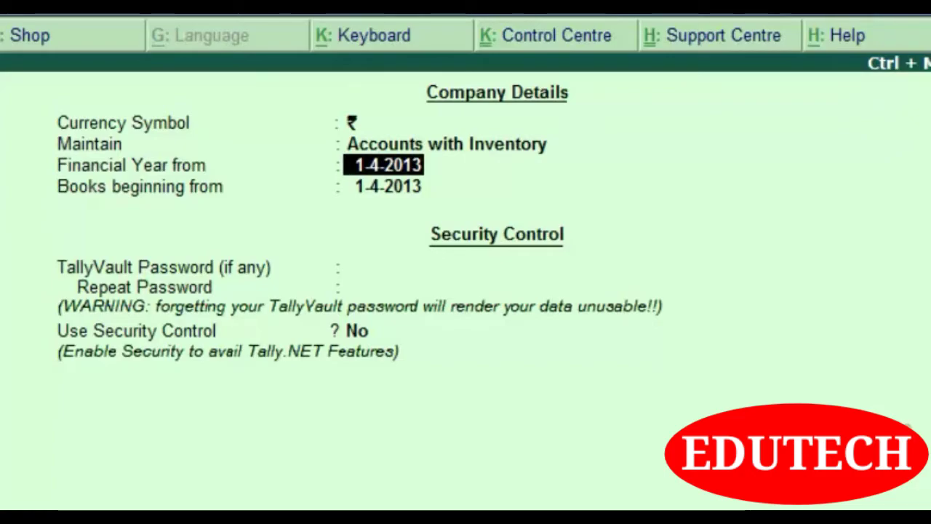
Accept 1-4-2013 for both the financial year and books beginning dates, leaving the TallyVault password blank and security control at No
key(Return)
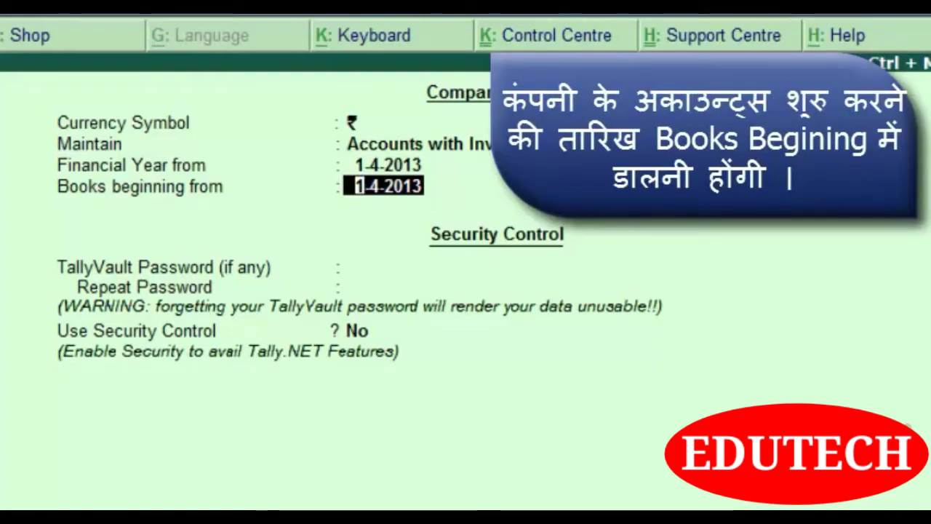
key(Return)
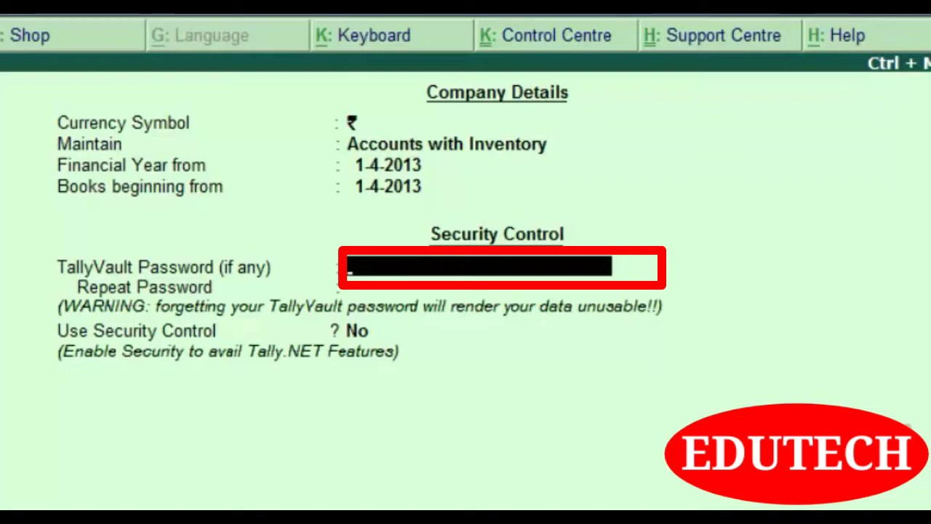
key(Return)
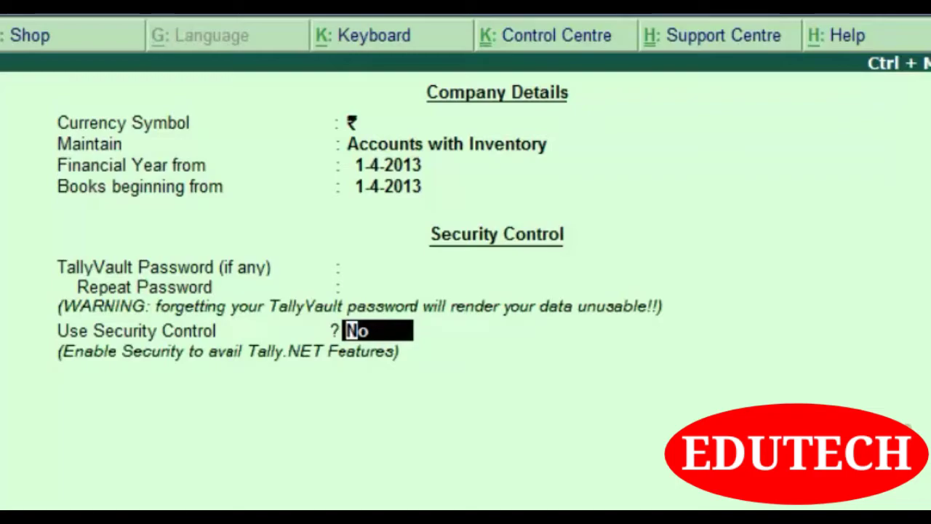
key(Return)
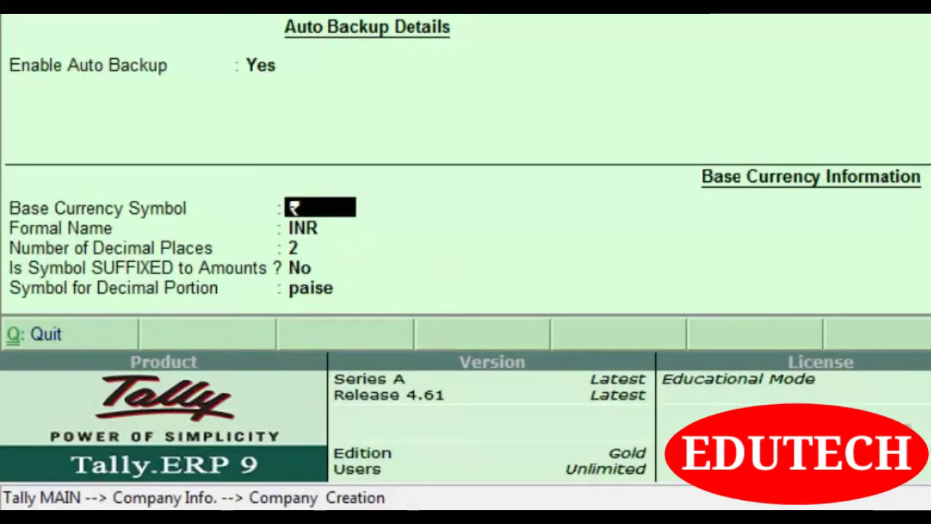
Accept the base currency settings of ₹, INR, 2 decimal places, no suffixed symbol and paise, and save the company
key(Return)
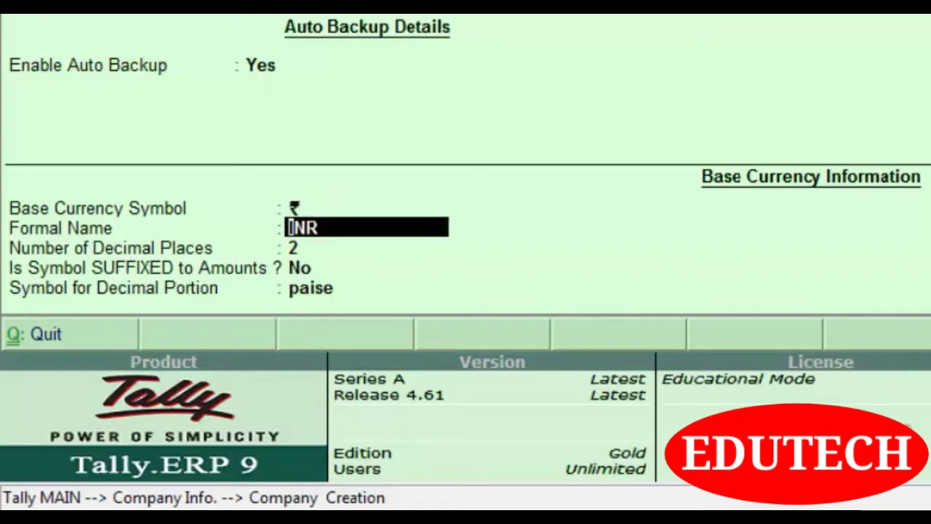
key(Return)
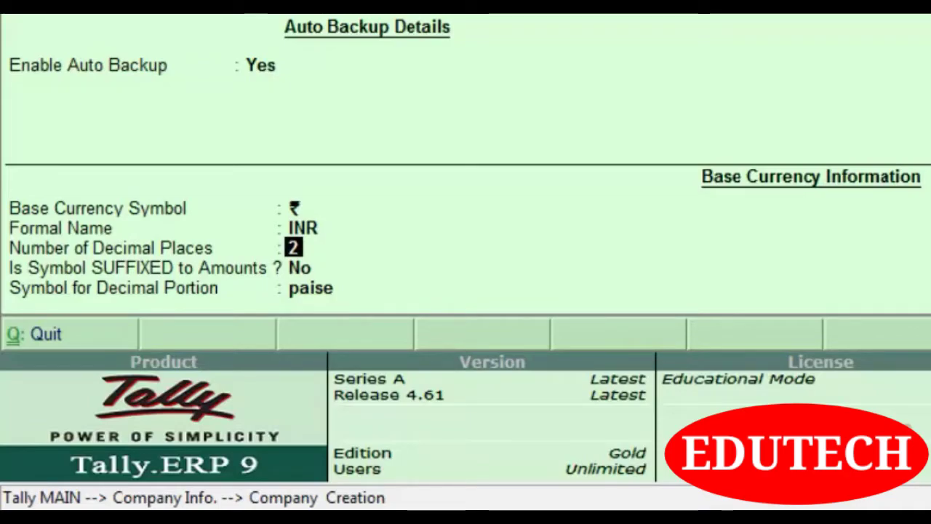
key(Return)
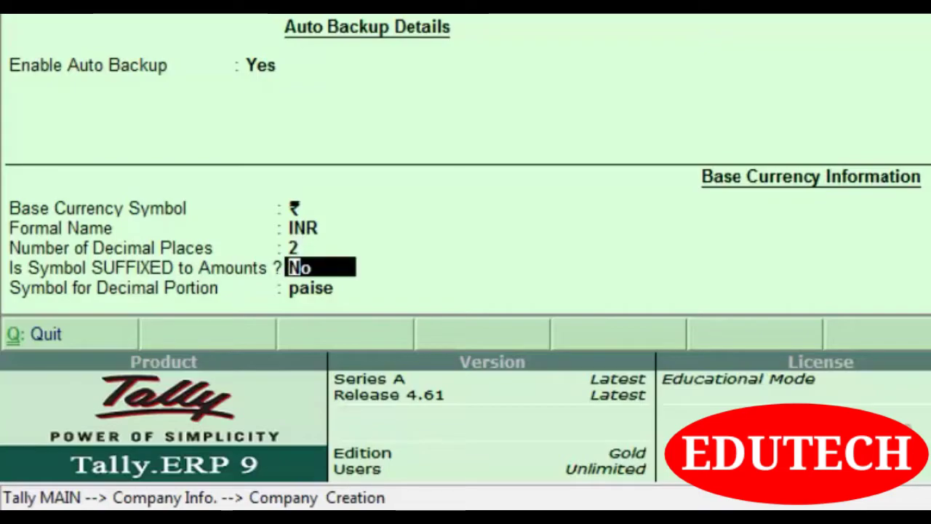
key(Return)
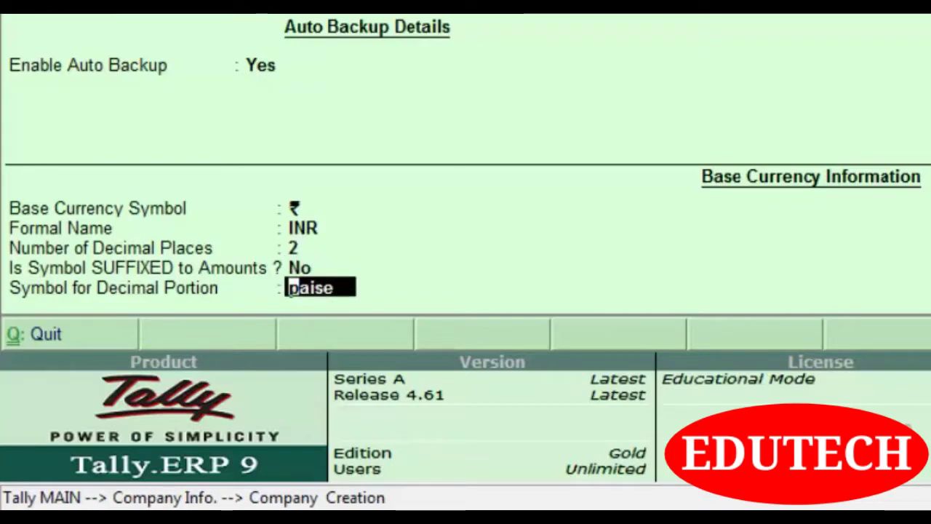
key(Return)
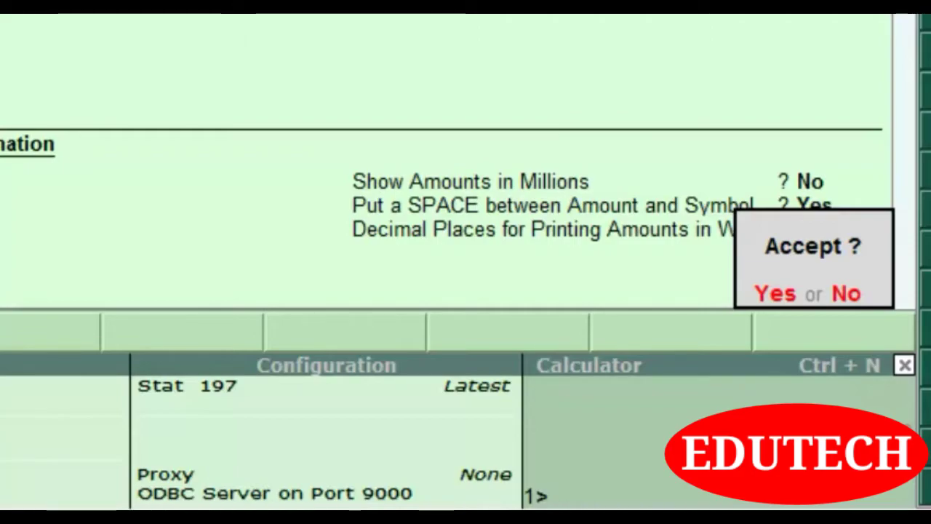
key(Return)
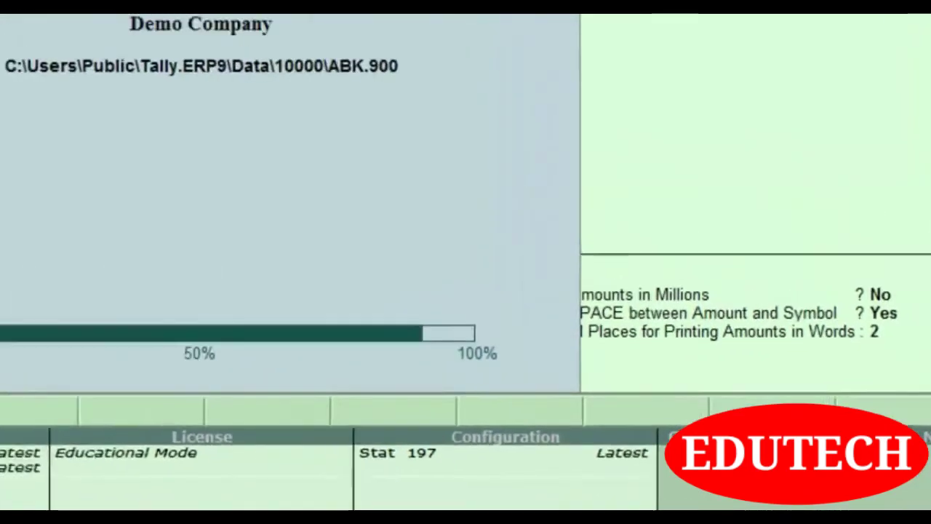
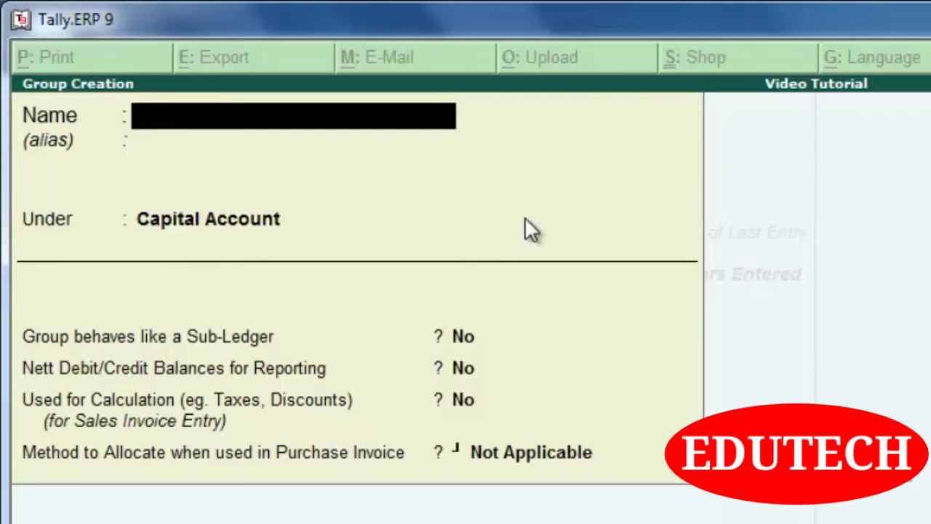
Name the new group Western Region Debtors, leave its alias blank, and place it under Sundry Debtors
text(West)
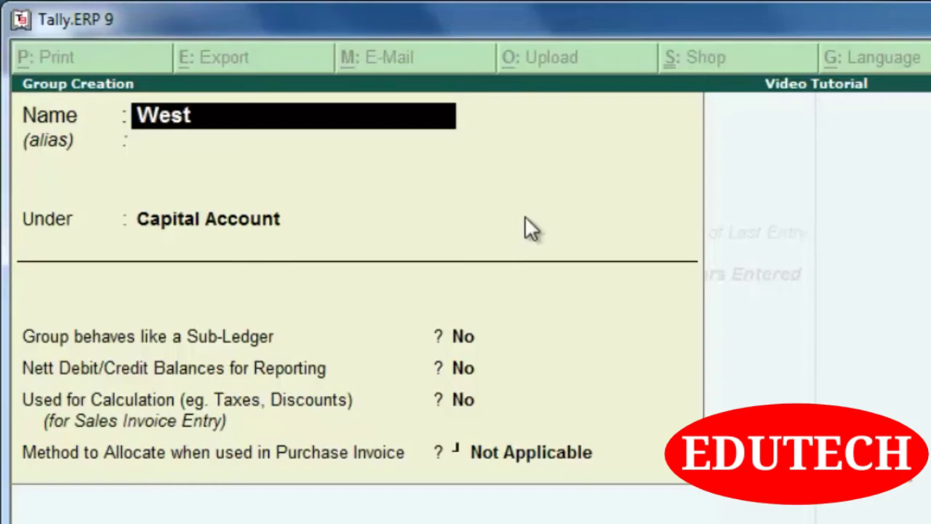
text(ern Re)
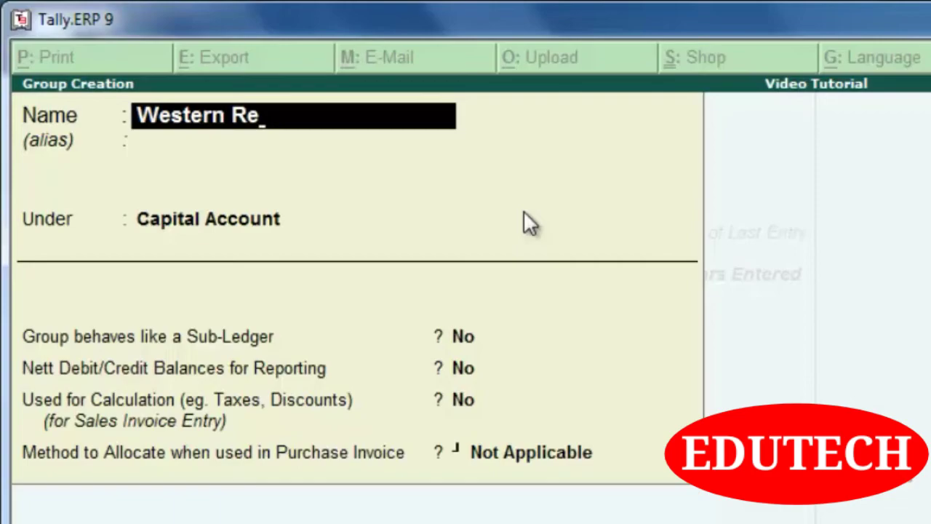
text(gion D)
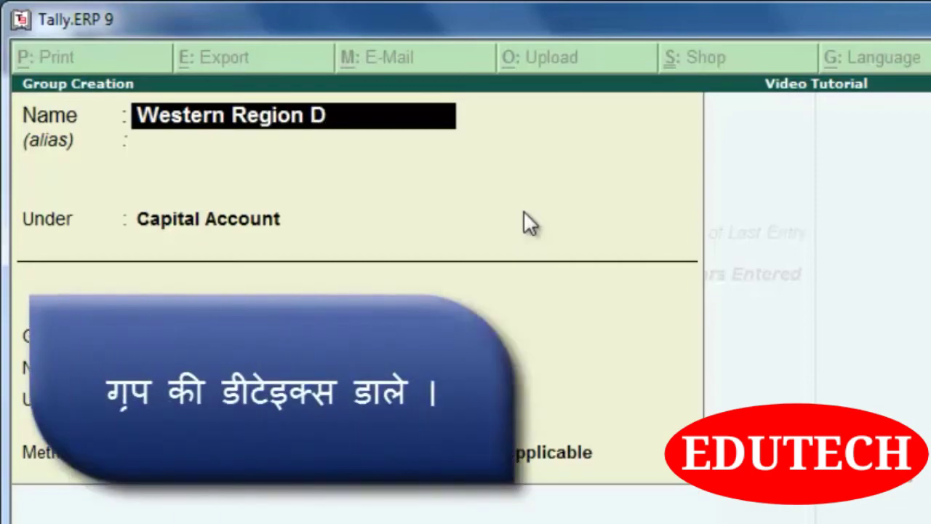
text(ebtors)
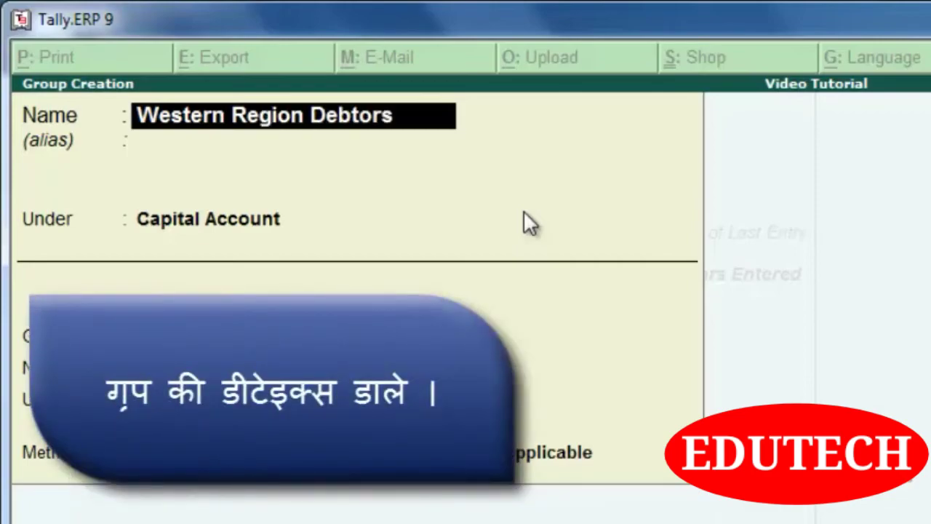
key(Return)
key(Return)
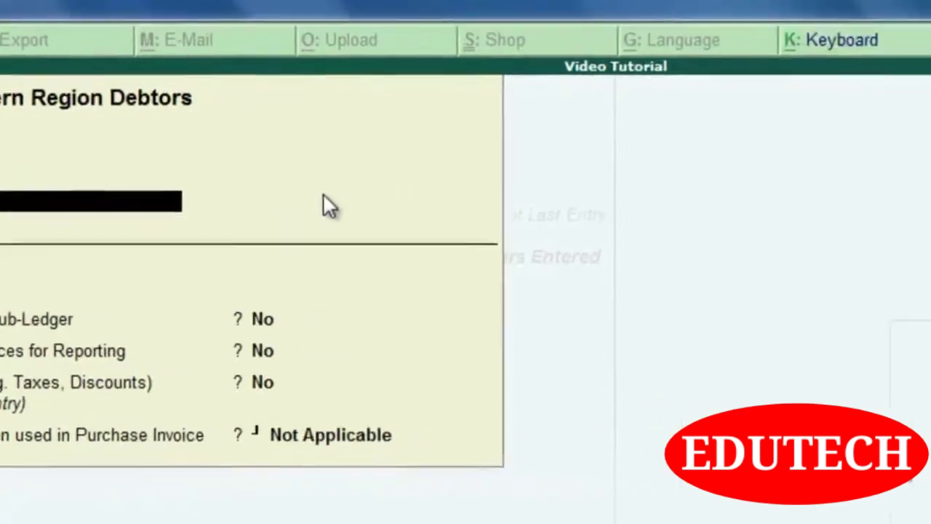
key(Down)
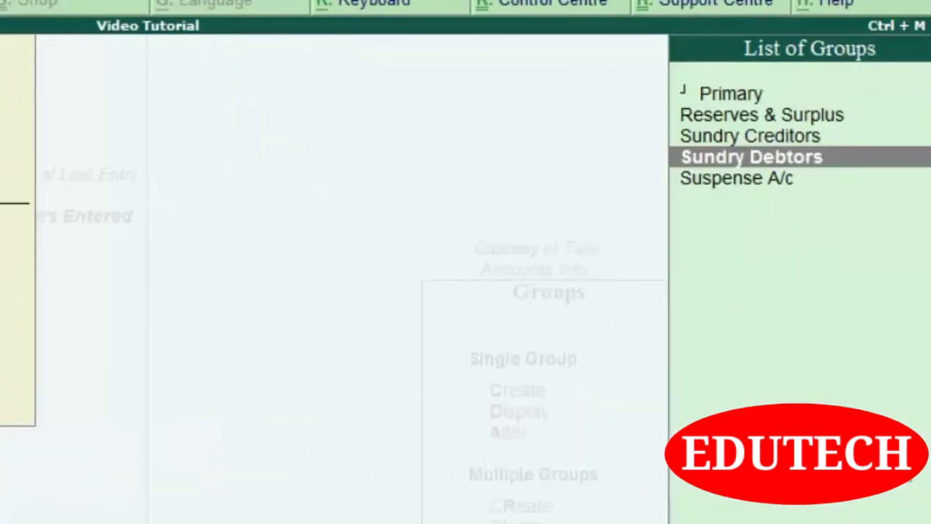
key(Return)
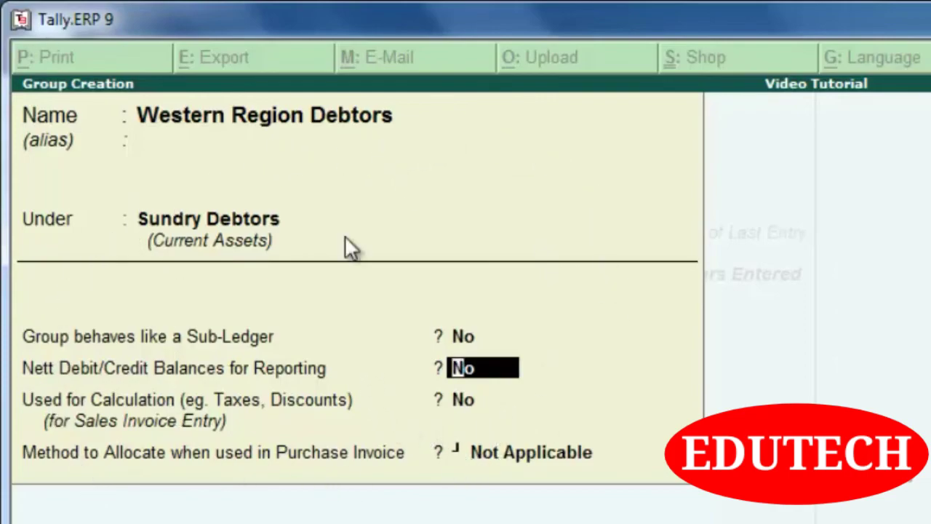
Keep the group's reporting and calculation options at No, set its allocation method to Appropriate by Value, save it and quit group creation
key(Return)
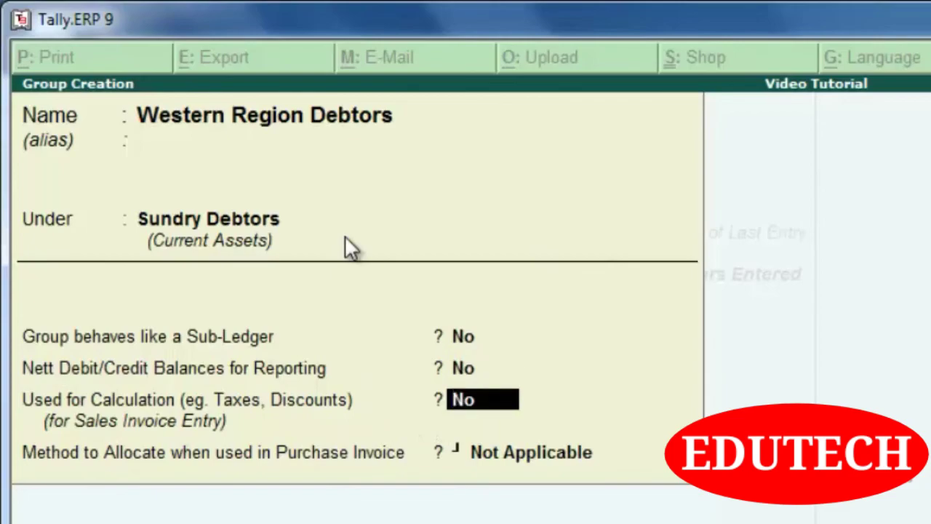
key(Return)
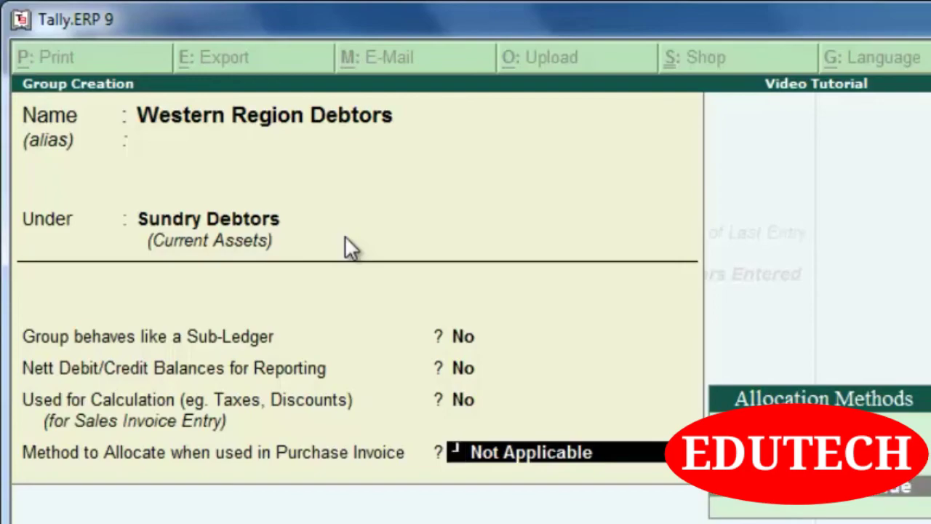
key(Return)
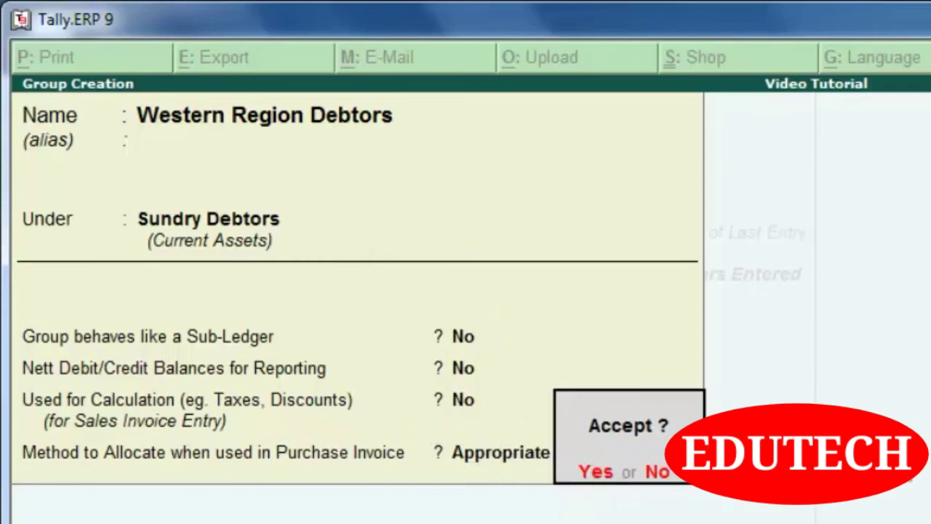
key(Return)
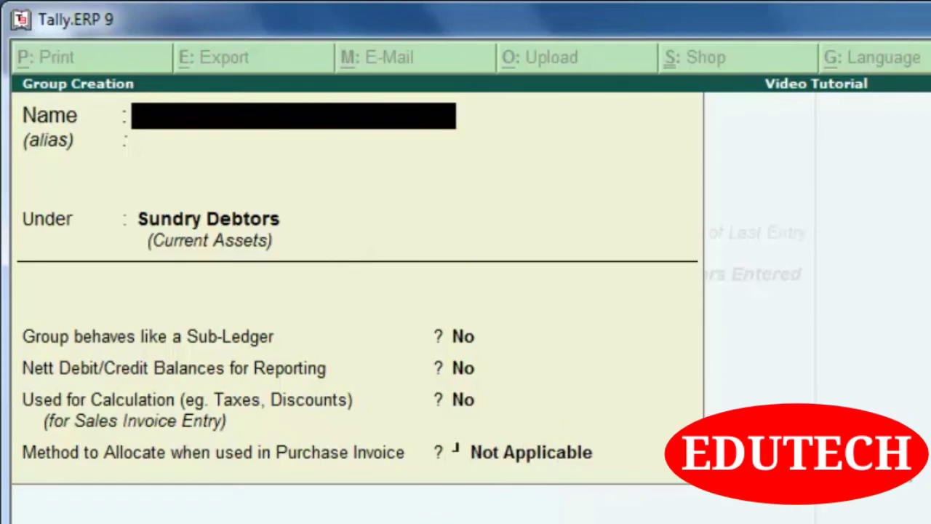
key(Escape)
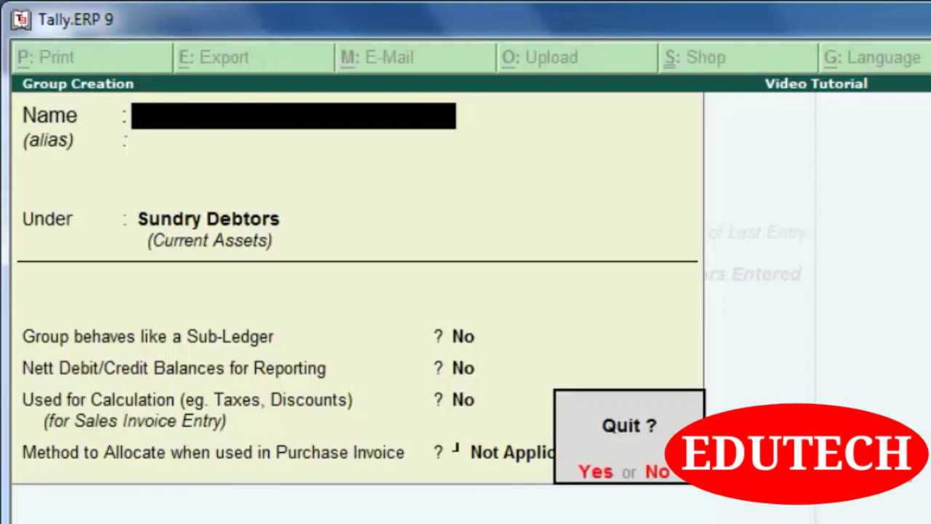
key(Return)
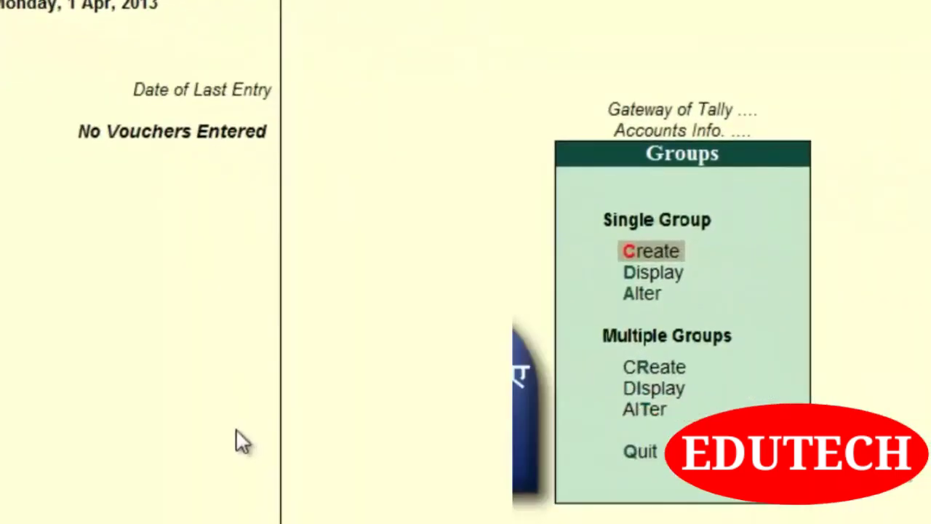
Display the details of the single group Western Region Debtors, and return to the group list
key(Down)
key(Down)
key(Up)
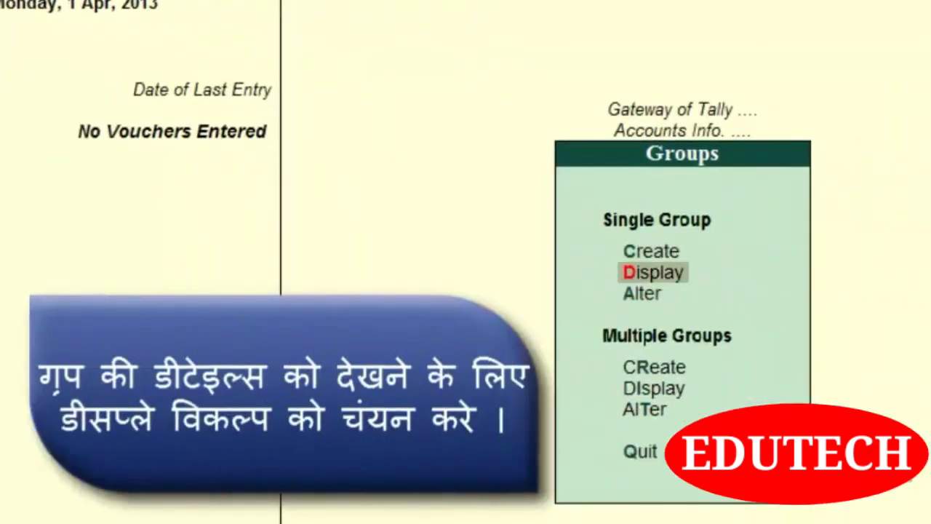
key(Return)
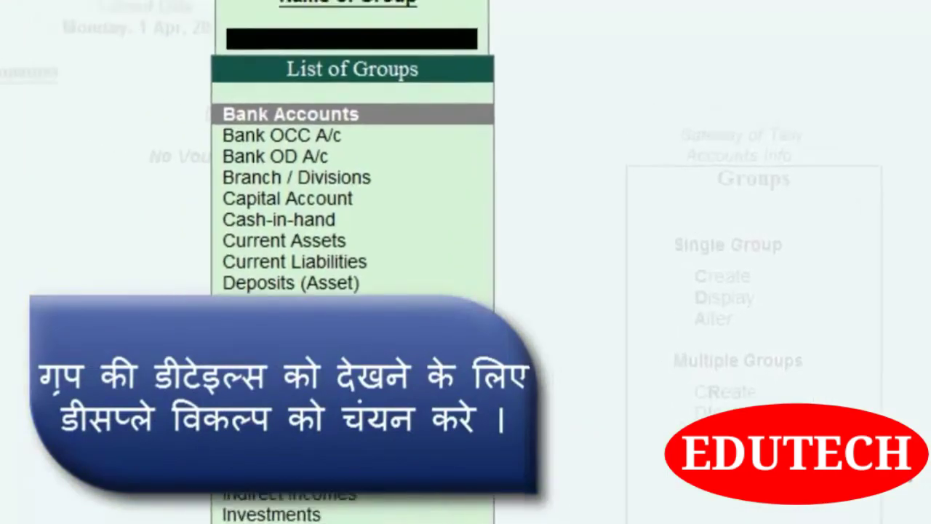
text(W)
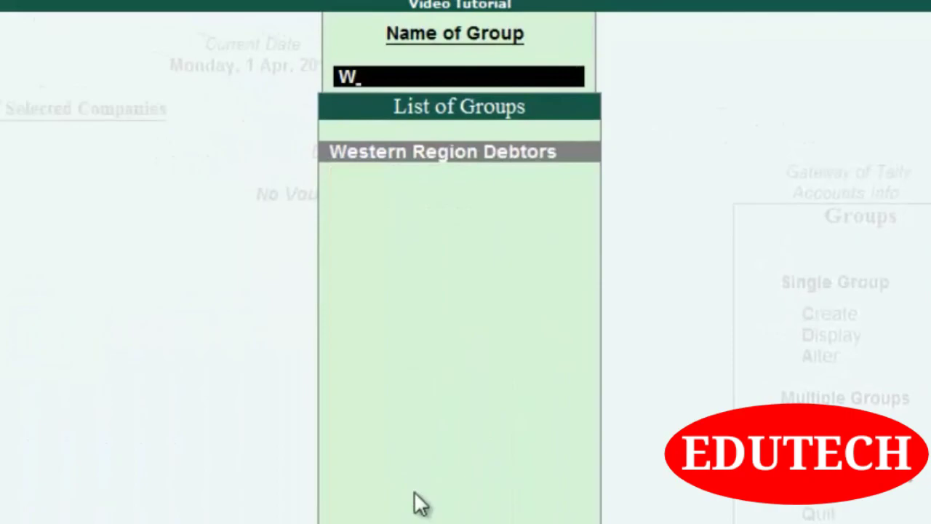
key(Return)
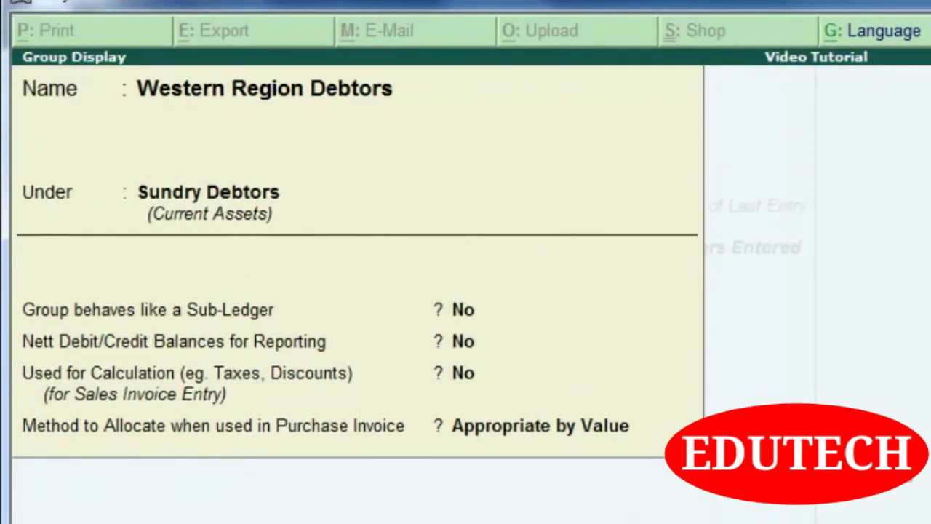
key(Escape)
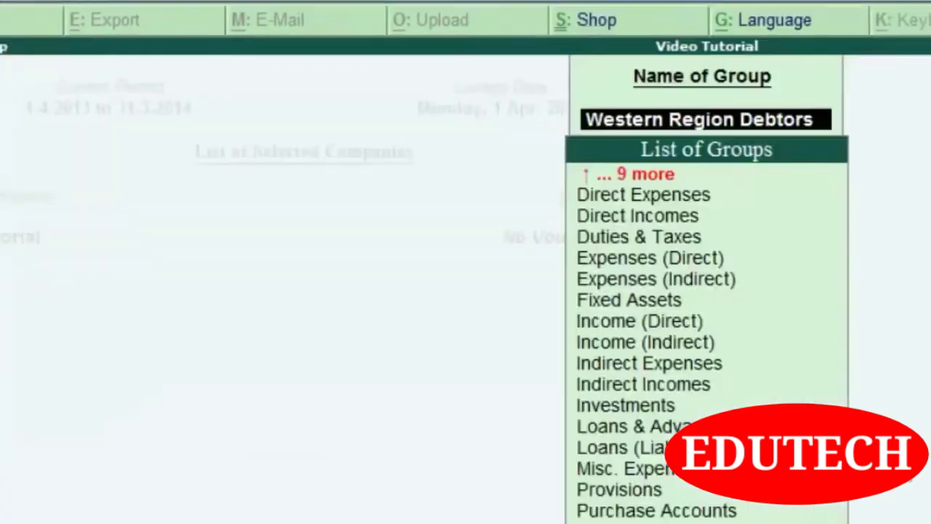
key(Escape)
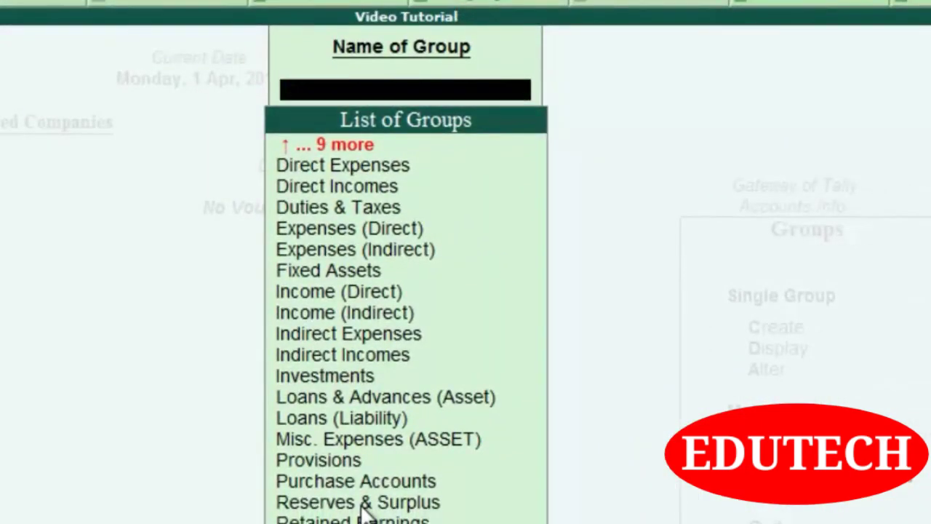
Leave the group display list and open the single group Western Region Debtors for alteration
key(Escape)
key(Down)
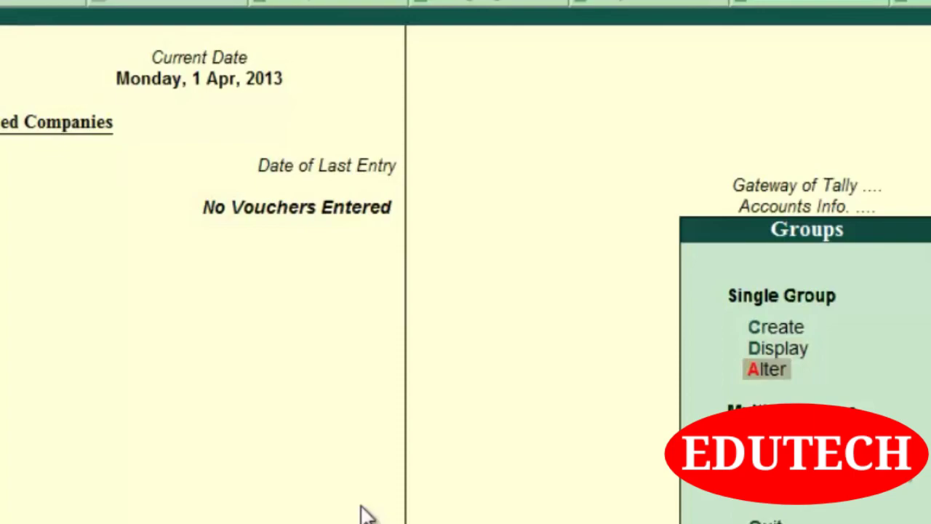
key(Return)
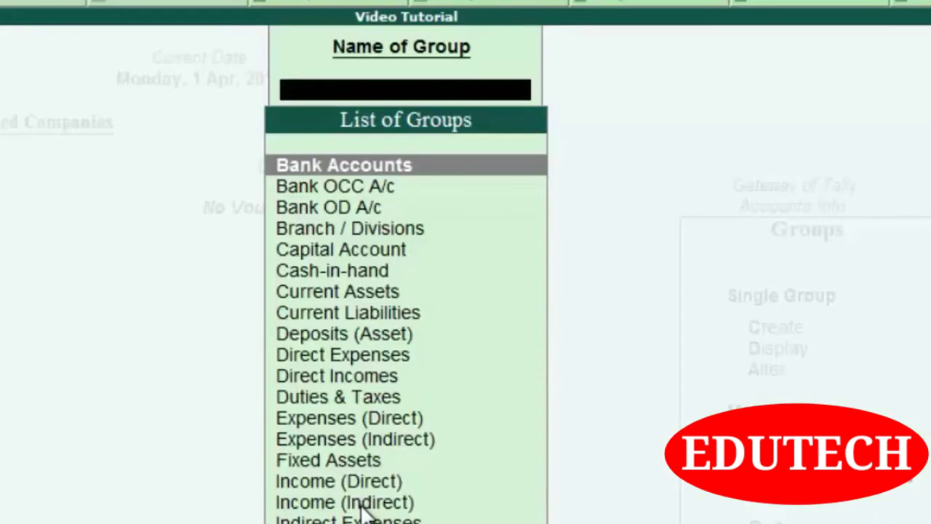
text(We)
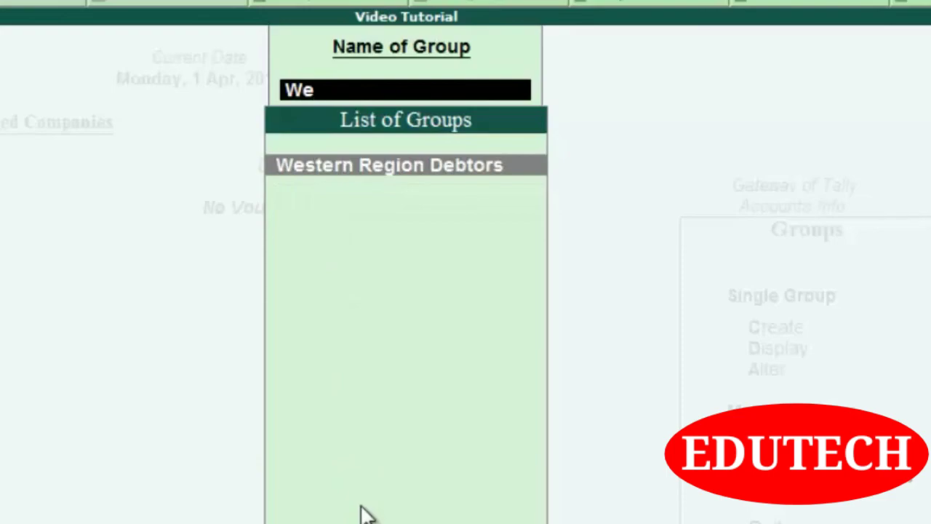
key(Return)
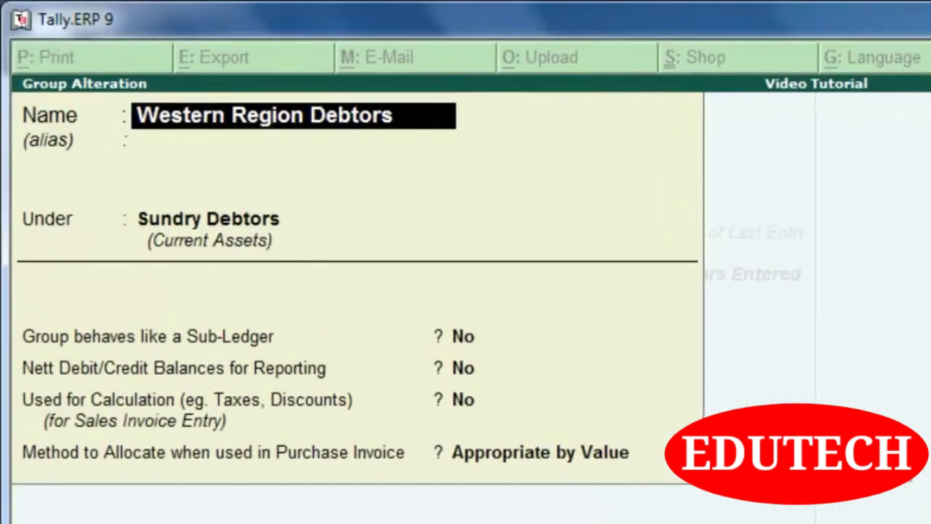
Keep the group's name as Western Region Debtors and set its alias to WRB
key(Return)
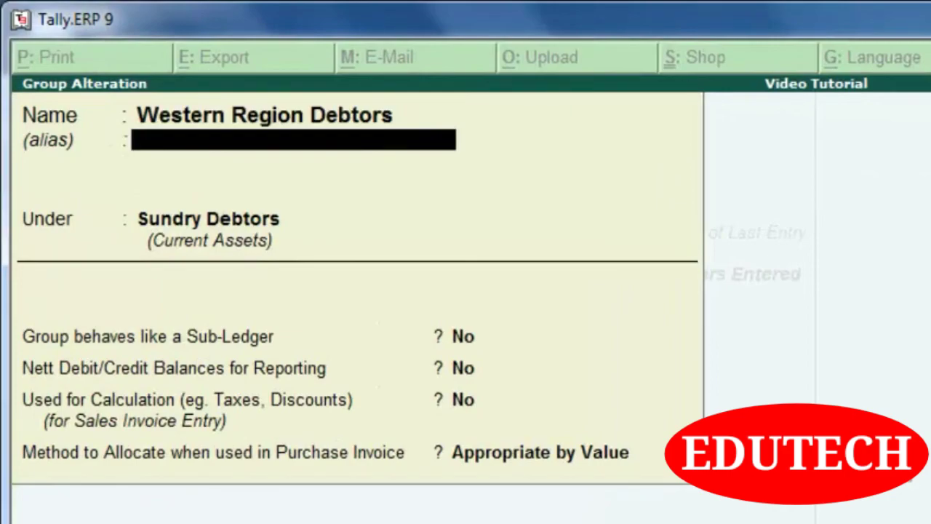
text(WS)
key(BackSpace)
text(RD)
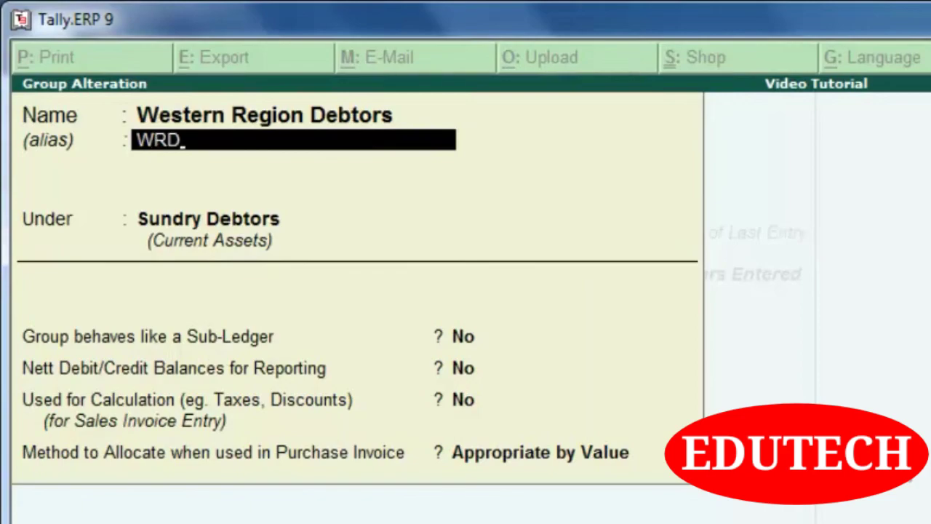
key(BackSpace)
text(B)
key(Return)
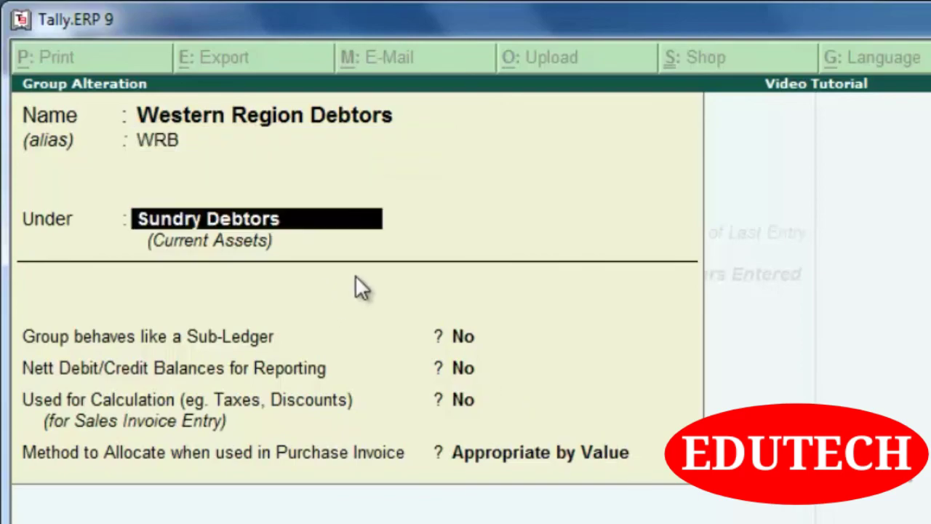
Keep the group under Sundry Debtors with its three options at No and allocation Appropriate by Value, and save the alteration
key(Return)
key(Return)
key(Return)
key(Return)
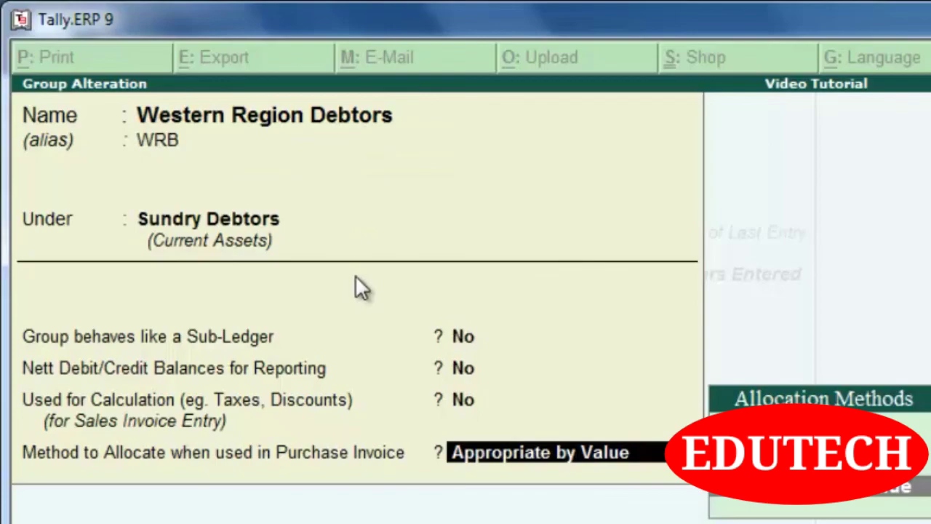
key(Return)
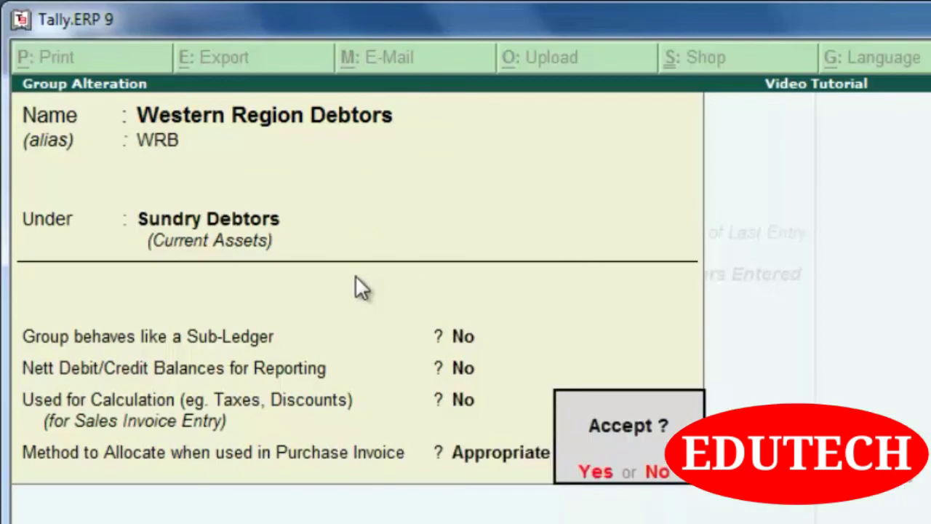
key(y)
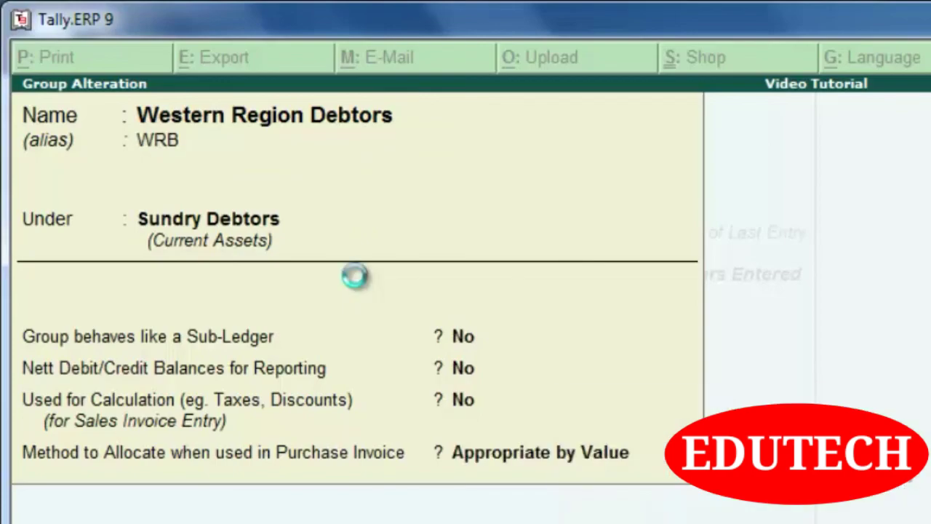